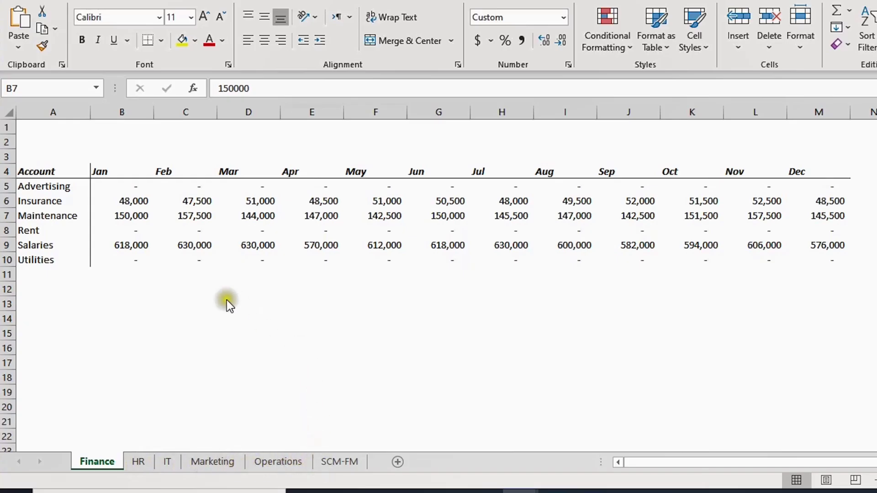
Review the department sheets and compare the account list and the monthly header row on the Finance sheet
{"action": "left_click", "coordinate": [146, 463]}
{"action": "left_click", "coordinate": [169, 462]}
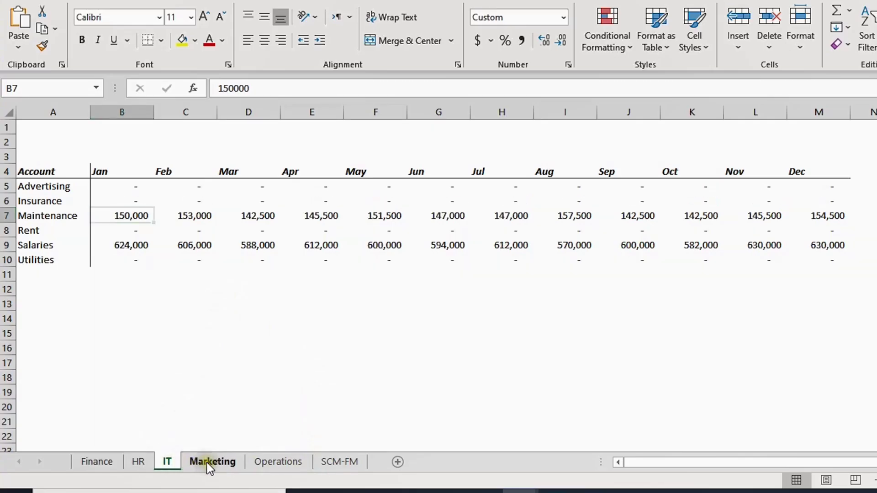
{"action": "left_click", "coordinate": [208, 463]}
{"action": "left_click", "coordinate": [270, 463]}
{"action": "left_click", "coordinate": [91, 465]}
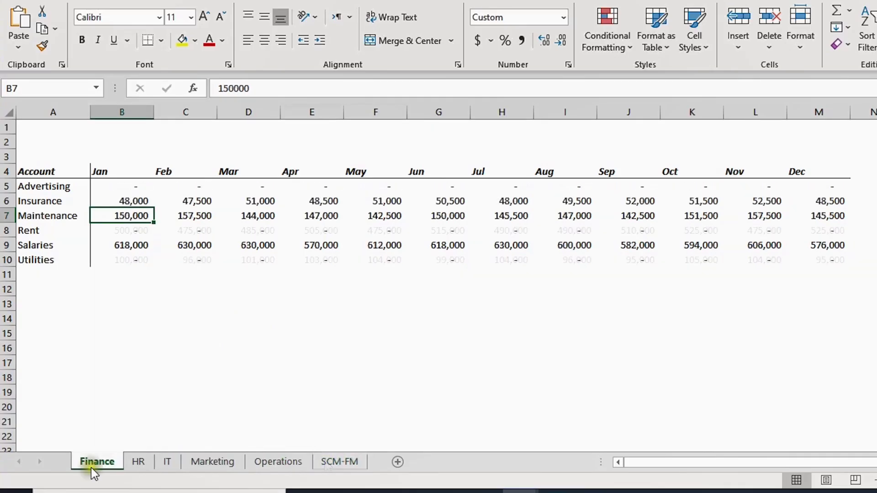
{"action": "left_click_drag", "start_coordinate": [59, 185], "coordinate": [44, 262]}
{"action": "left_click_drag", "start_coordinate": [64, 171], "coordinate": [809, 172]}
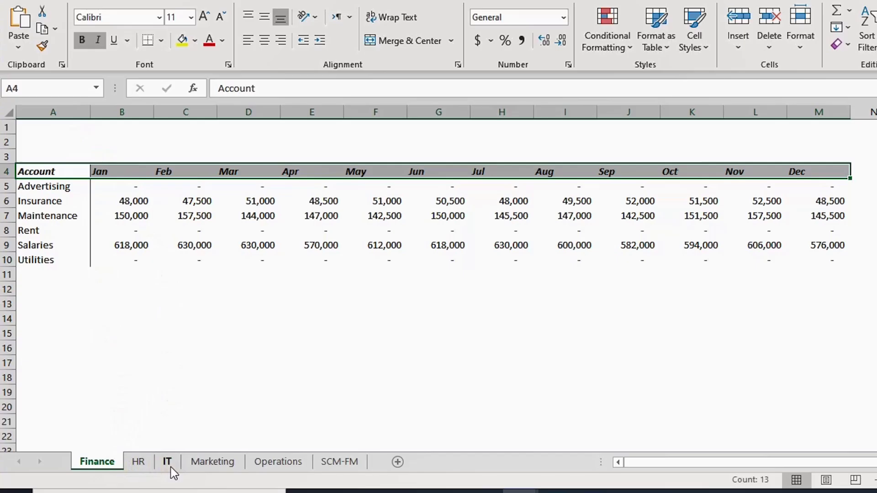
{"action": "left_click", "coordinate": [200, 261]}
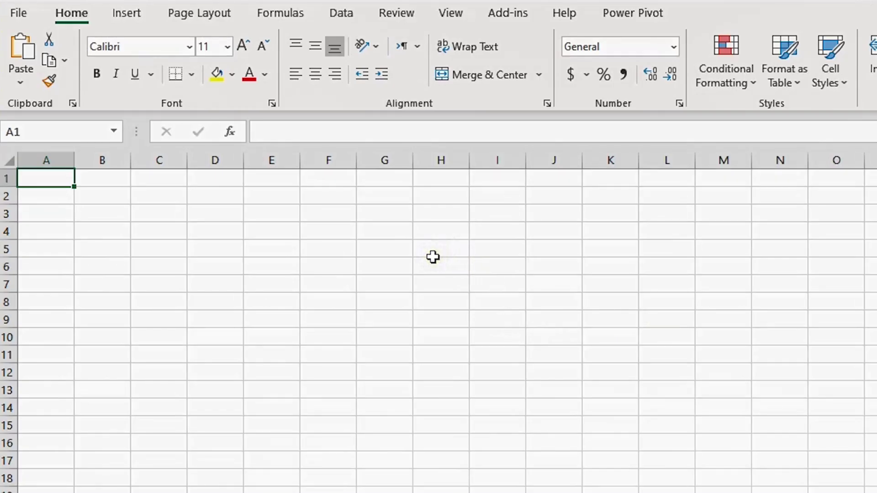
{"action": "left_click", "coordinate": [215, 214]}
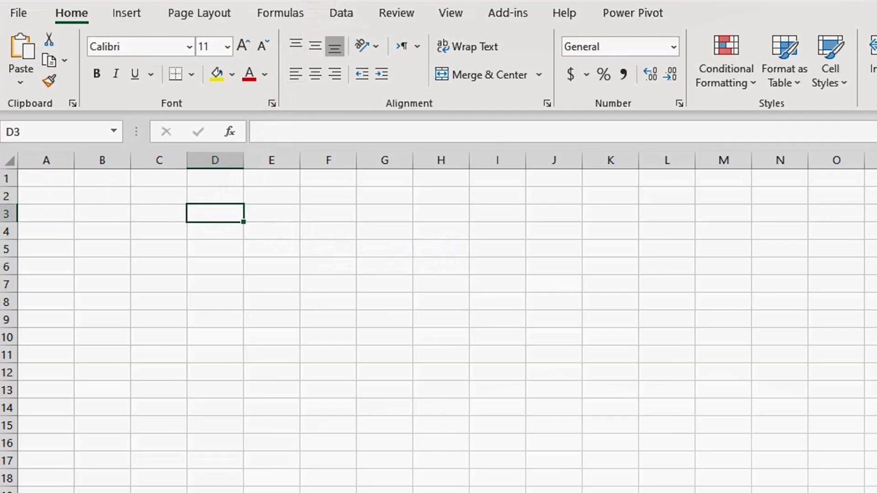
{"action": "left_click", "coordinate": [121, 211]}
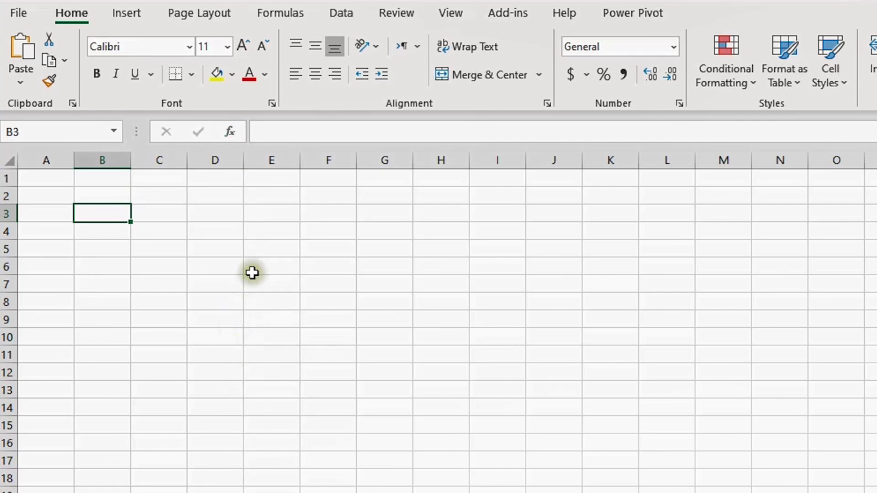
{"action": "left_click", "coordinate": [261, 56]}
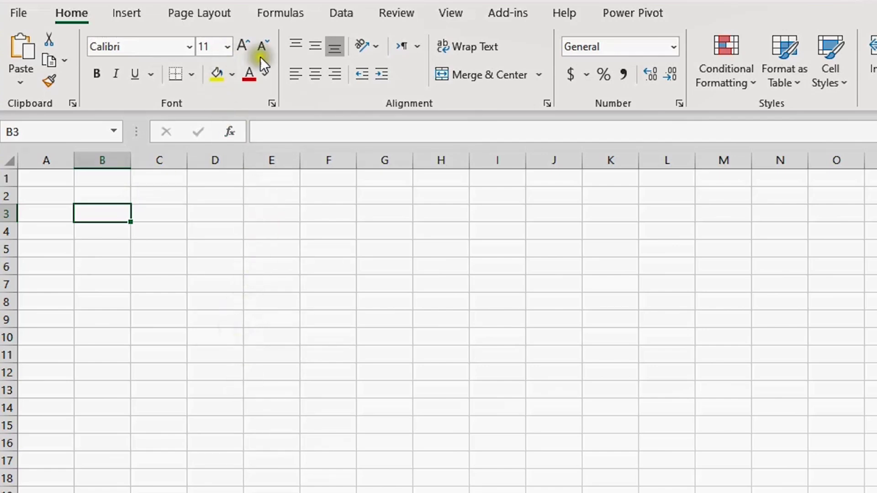
Import the RawData.xlsx workbook from the PQB03 folder and open its Finance sheet for transformation in Power Query Editor
{"action": "left_click", "coordinate": [347, 12]}
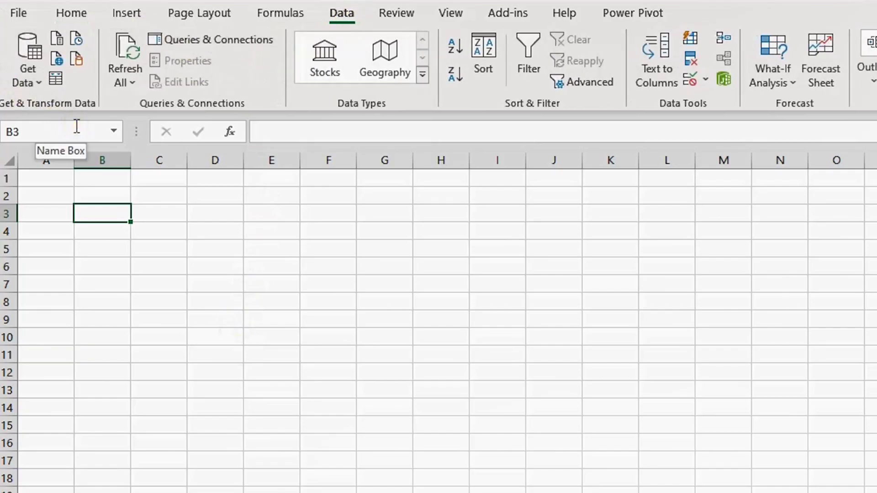
{"action": "left_click", "coordinate": [39, 78]}
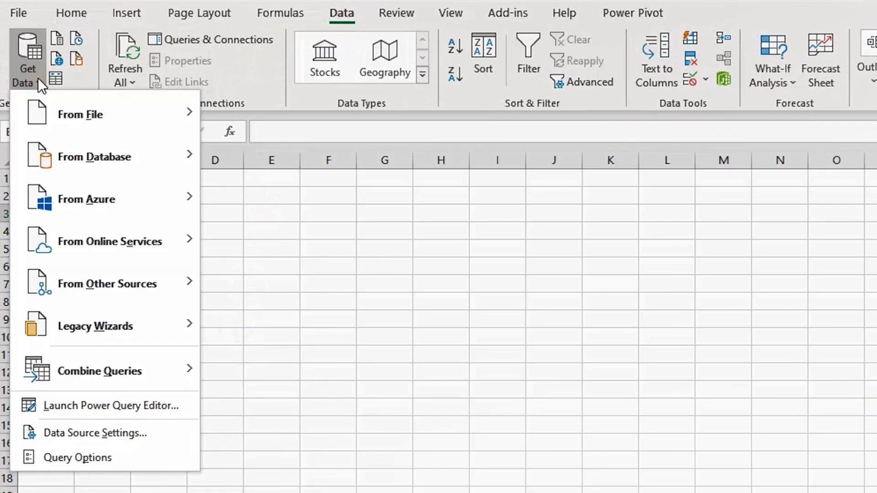
{"action": "mouse_move", "coordinate": [49, 106]}
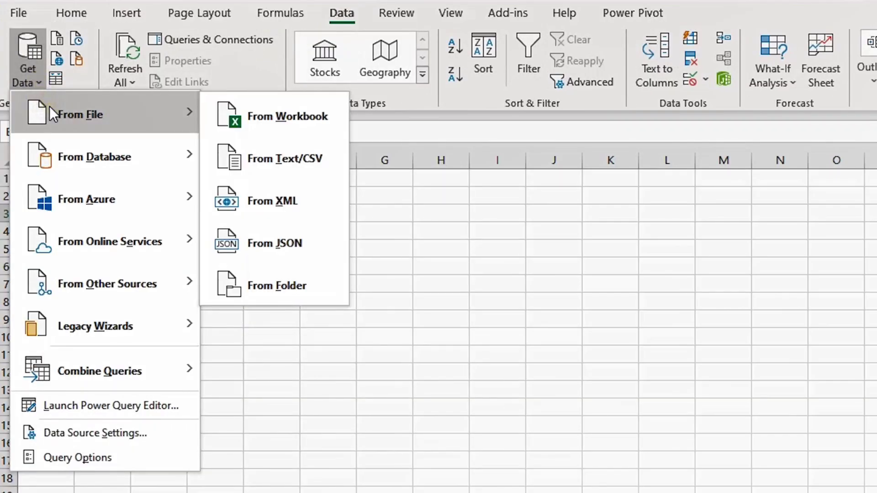
{"action": "left_click", "coordinate": [280, 116]}
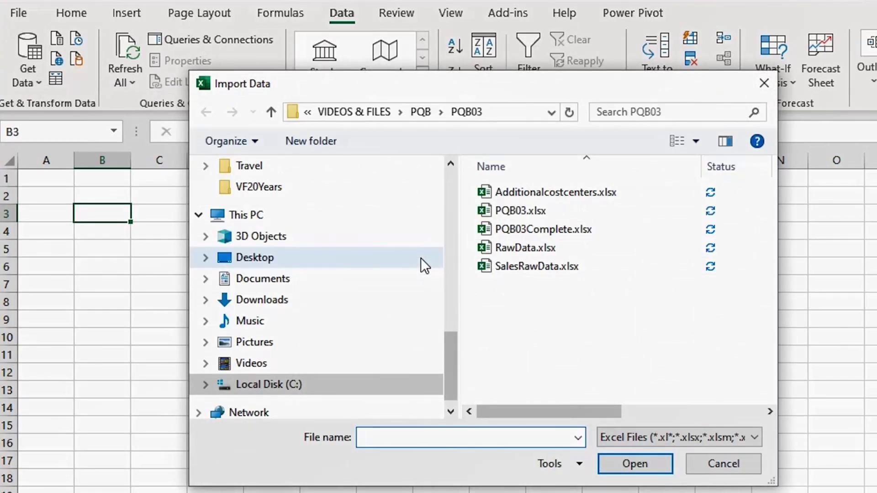
{"action": "left_click", "coordinate": [512, 248]}
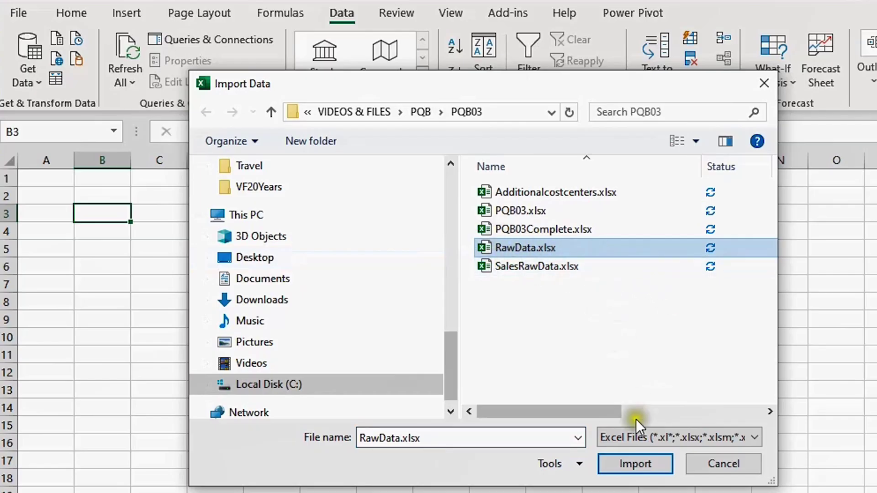
{"action": "left_click", "coordinate": [632, 465]}
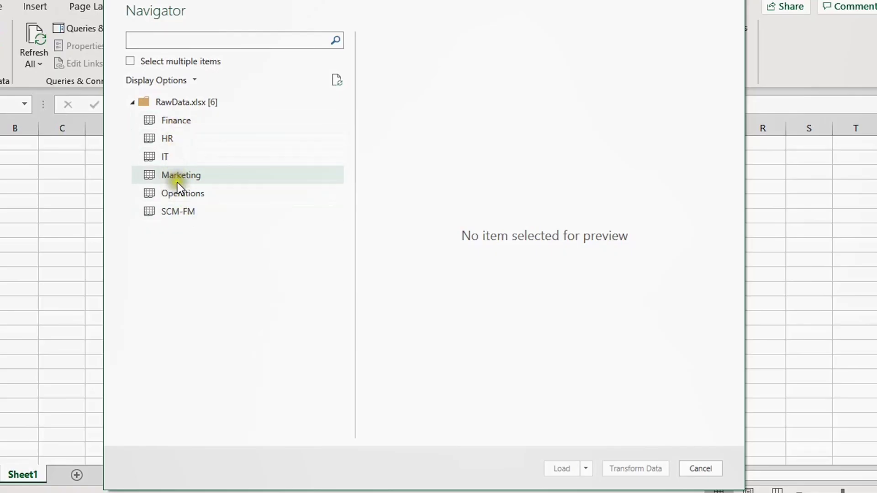
{"action": "left_click", "coordinate": [189, 127]}
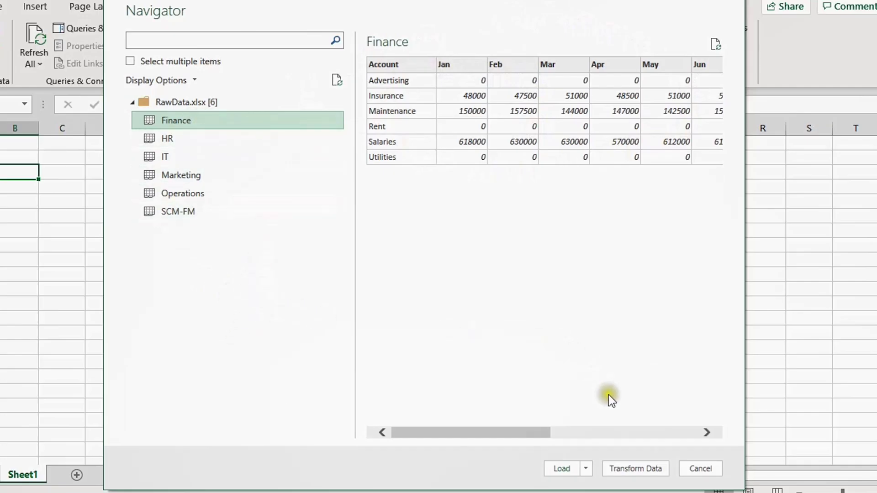
{"action": "left_click", "coordinate": [639, 474]}
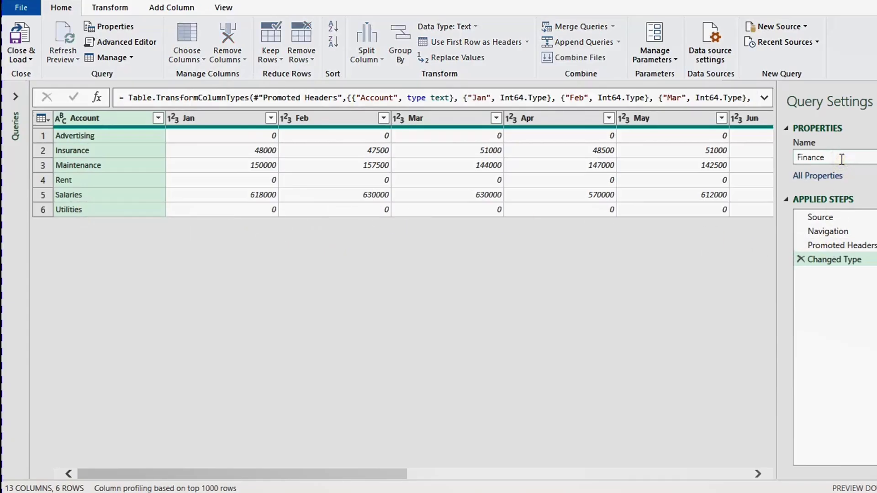
Rename the Finance query as OPEX
{"action": "left_click_drag", "start_coordinate": [842, 159], "coordinate": [794, 158]}
{"action": "type", "text": "OPEX"}
{"action": "key", "text": "Return"}
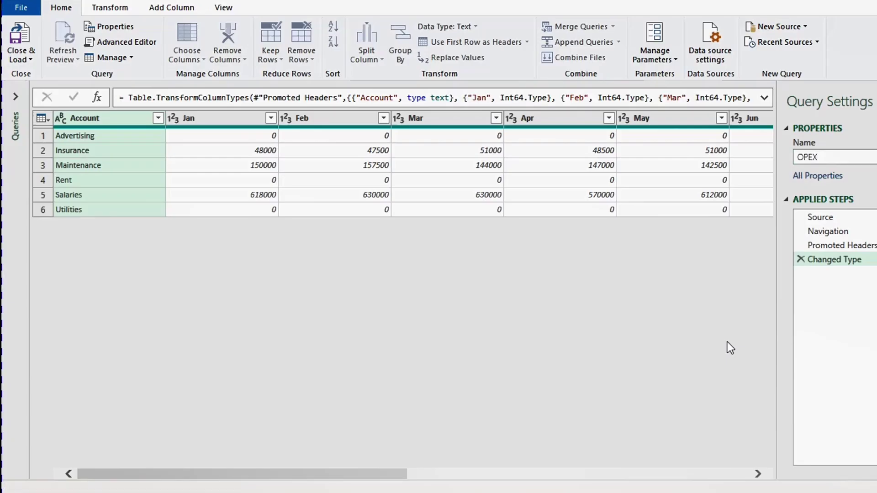
Go back to the query's Source step and preview the nested tables for Finance, HR, IT and Marketing
{"action": "left_click", "coordinate": [858, 216]}
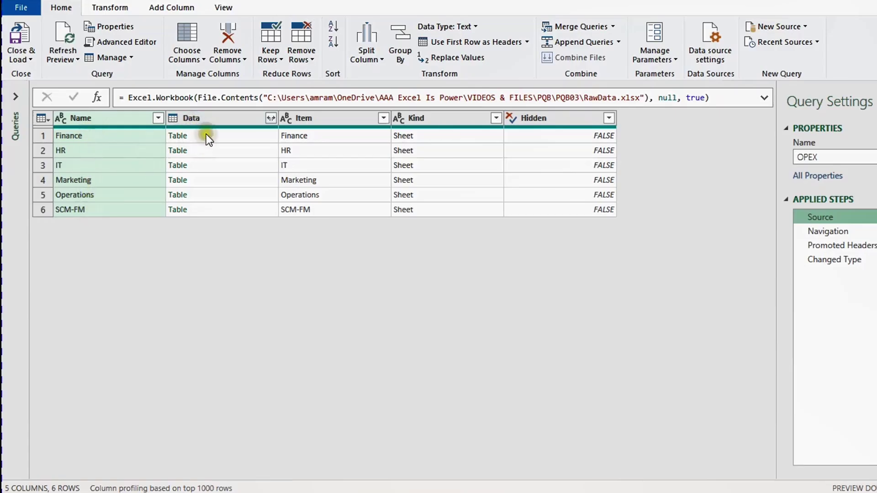
{"action": "left_click", "coordinate": [237, 138]}
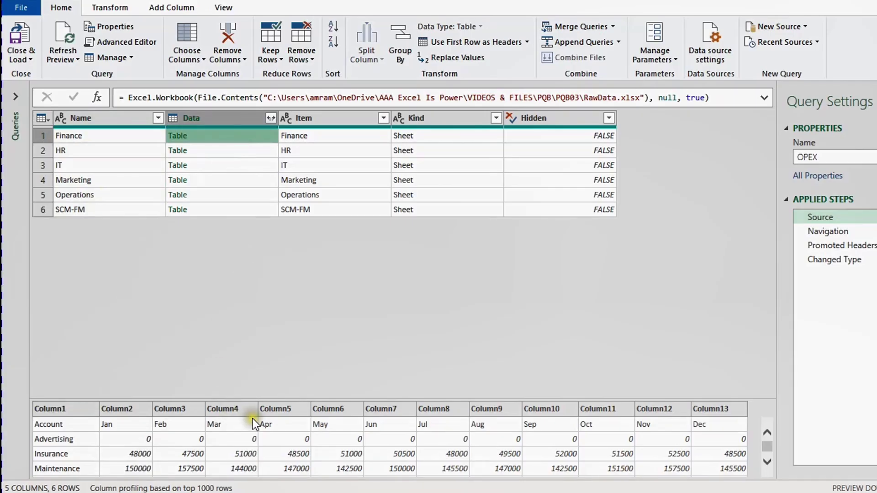
{"action": "scroll", "coordinate": [253, 419], "scroll_direction": "down", "scroll_amount": 1}
{"action": "scroll", "coordinate": [251, 422], "scroll_direction": "up", "scroll_amount": 1}
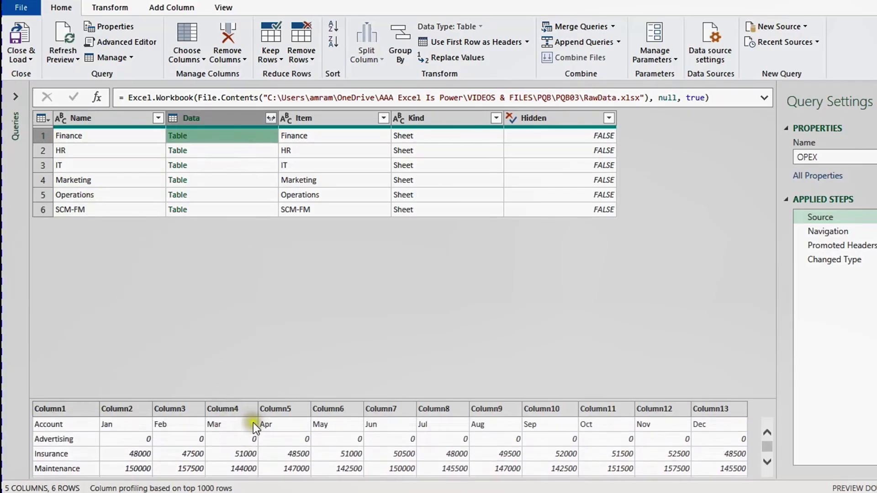
{"action": "left_click", "coordinate": [215, 152]}
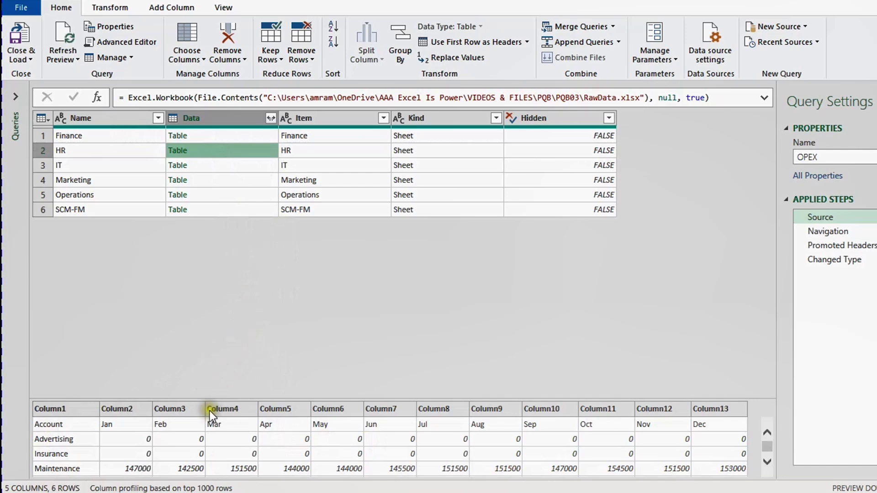
{"action": "left_click", "coordinate": [239, 165]}
{"action": "left_click", "coordinate": [239, 179]}
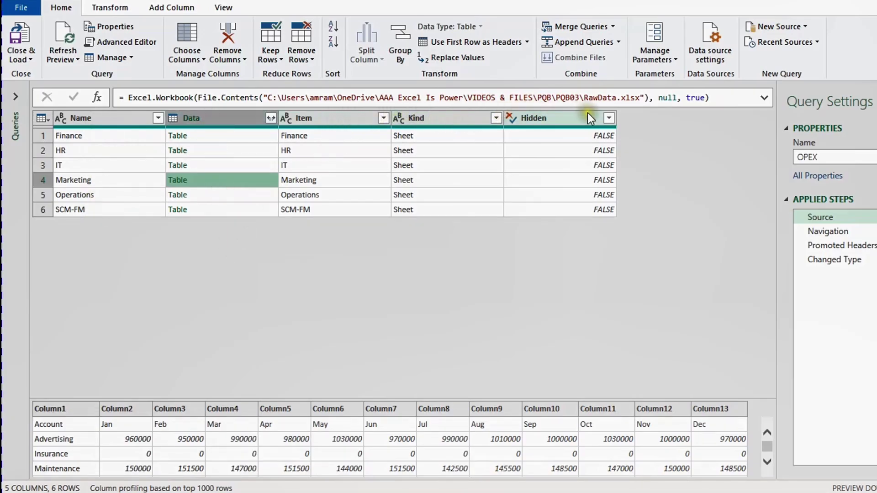
Delete the Navigation step and every applied step after it from the OPEX query
{"action": "left_click", "coordinate": [830, 231]}
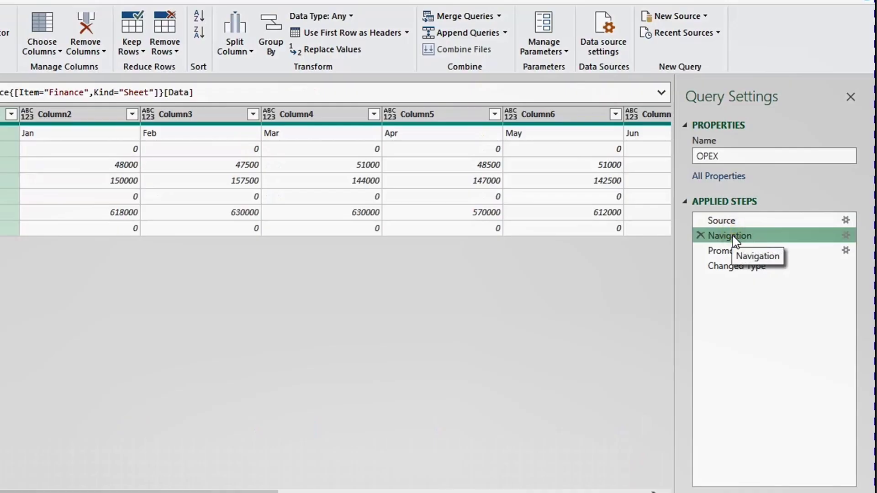
{"action": "right_click", "coordinate": [733, 236]}
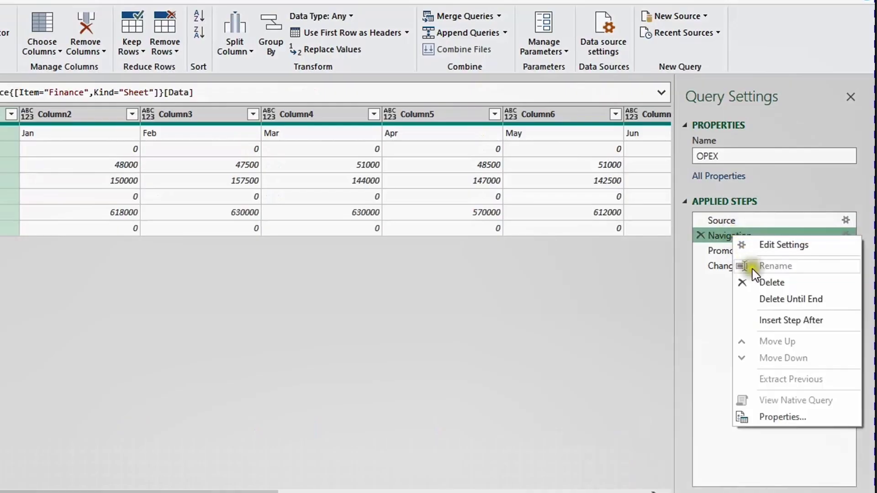
{"action": "left_click", "coordinate": [771, 300]}
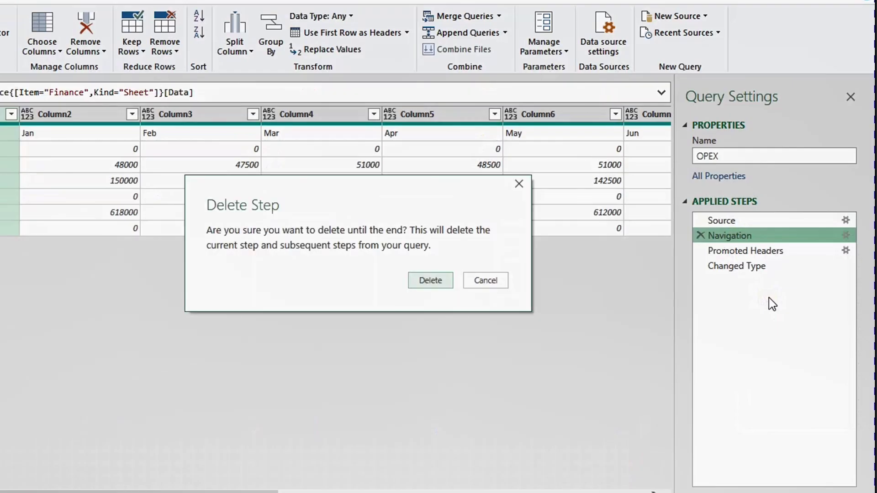
{"action": "left_click", "coordinate": [423, 284]}
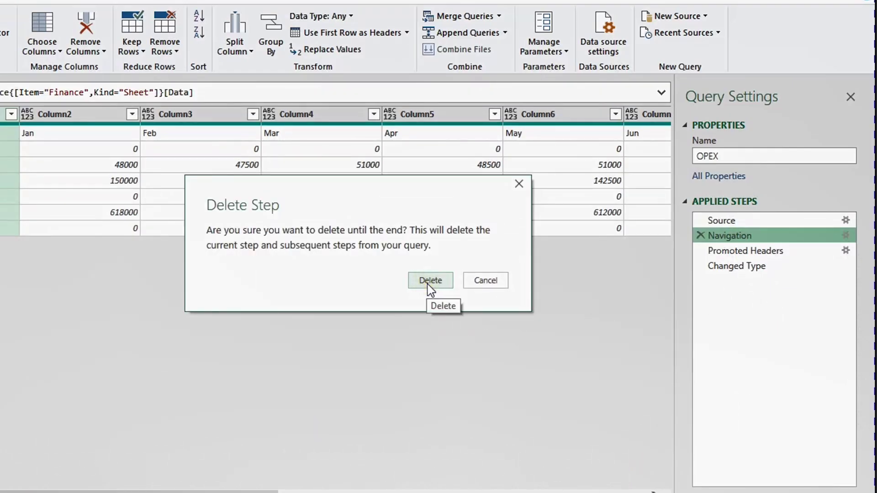
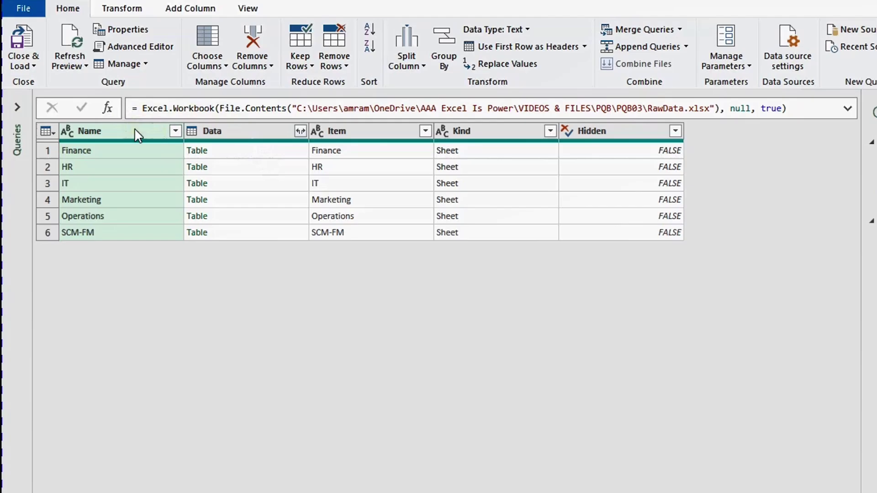
Keep only the Name and Data columns and remove all other columns from the query
{"action": "left_click", "coordinate": [260, 130], "text": "ctrl"}
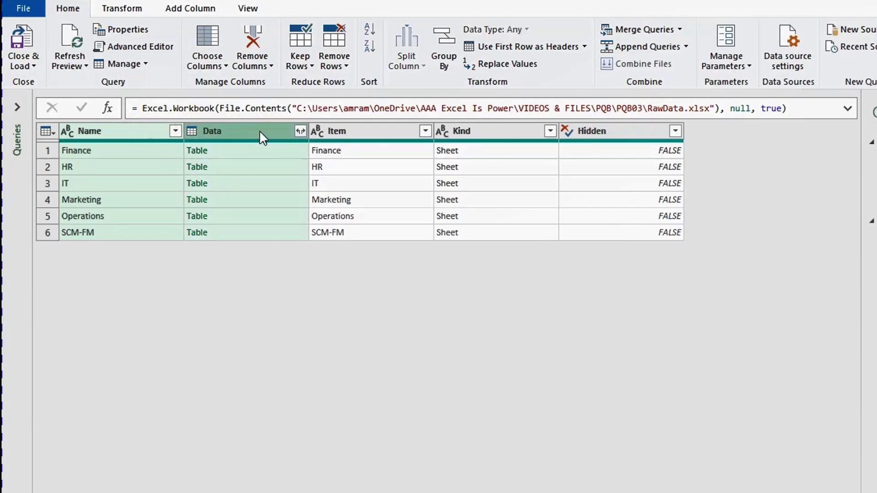
{"action": "right_click", "coordinate": [260, 133]}
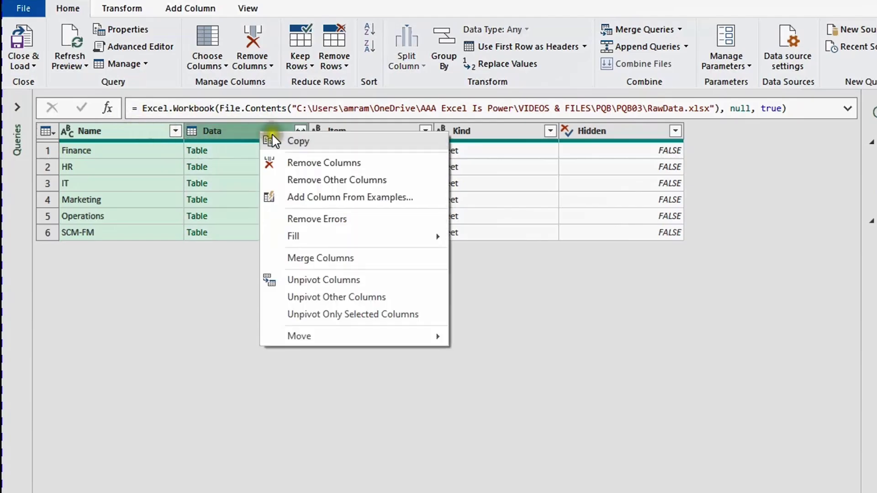
{"action": "left_click", "coordinate": [302, 181]}
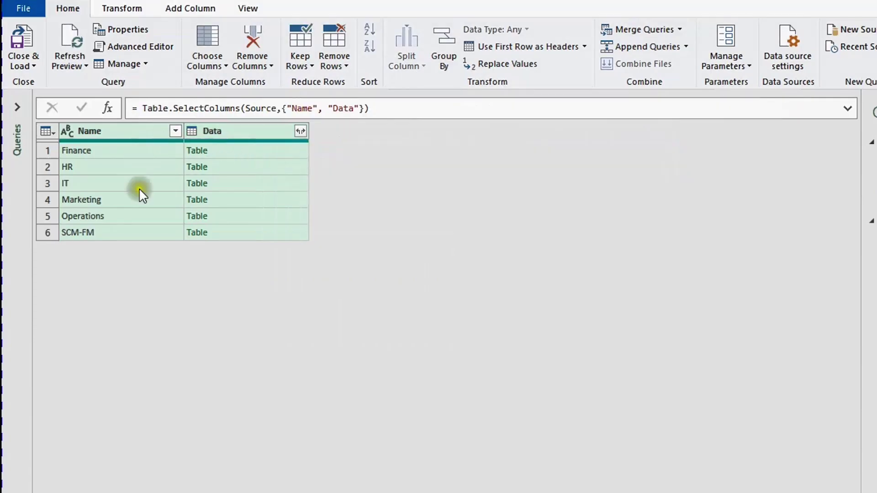
Expand all columns of the nested Data tables without the original column name as prefix, and review the combined rows
{"action": "left_click", "coordinate": [265, 150]}
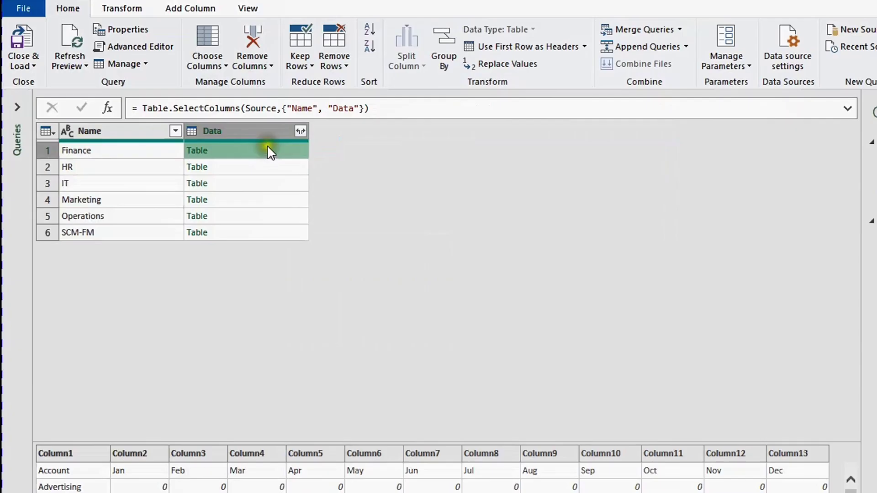
{"action": "left_click", "coordinate": [300, 132]}
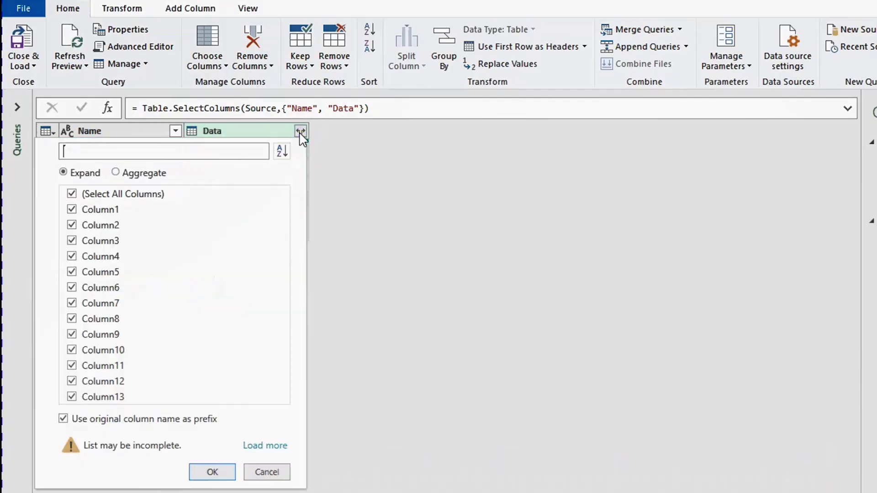
{"action": "left_click", "coordinate": [69, 418]}
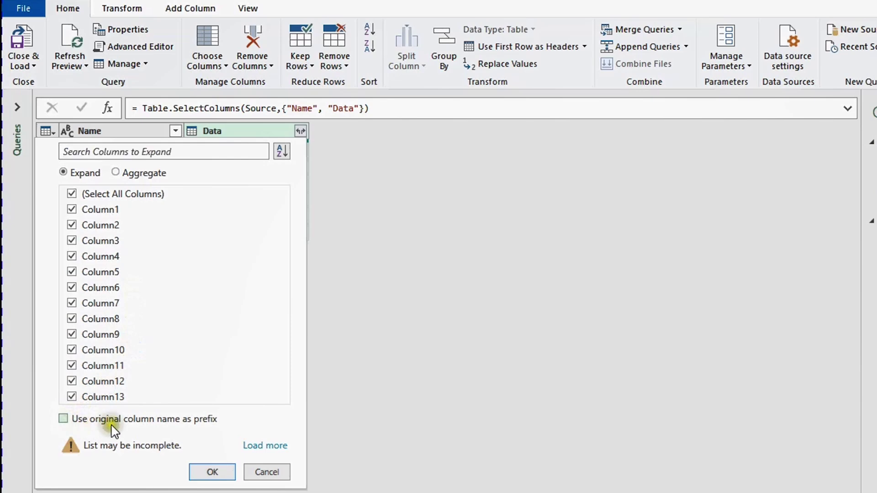
{"action": "left_click", "coordinate": [212, 472]}
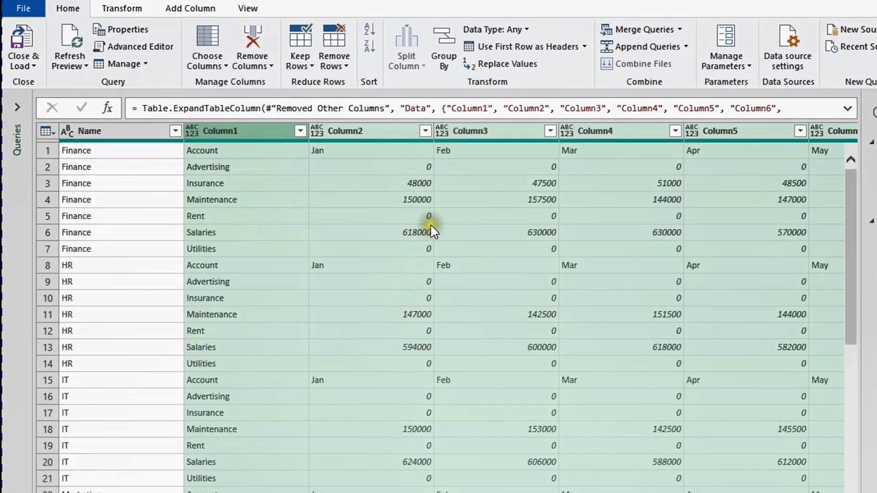
{"action": "scroll", "coordinate": [430, 224], "scroll_direction": "down", "scroll_amount": 7}
{"action": "scroll", "coordinate": [430, 224], "scroll_direction": "up", "scroll_amount": 7}
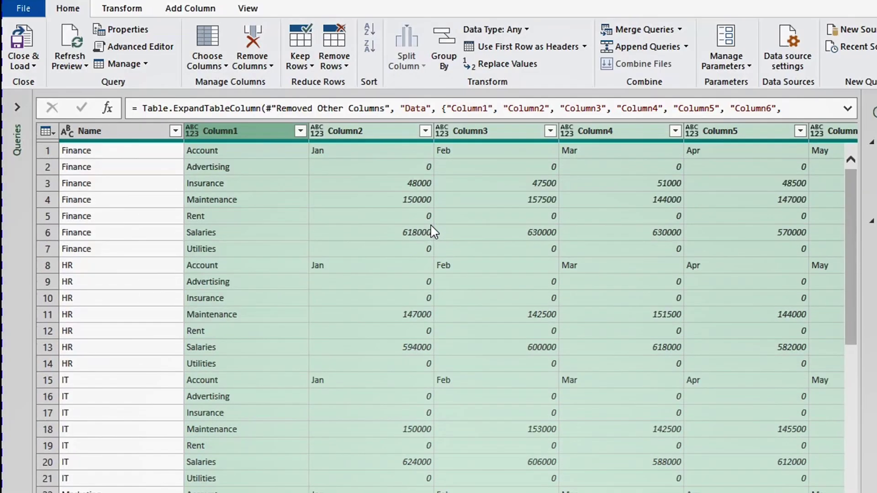
{"action": "scroll", "coordinate": [95, 293], "scroll_direction": "down", "scroll_amount": 7}
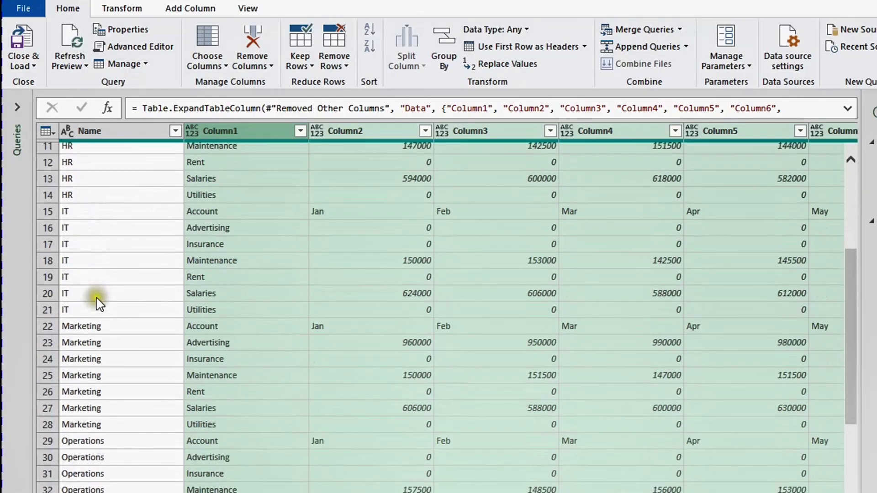
Promote the first row of the combined data to column headers and rename the first column to CostCentre
{"action": "scroll", "coordinate": [98, 305], "scroll_direction": "up", "scroll_amount": 7}
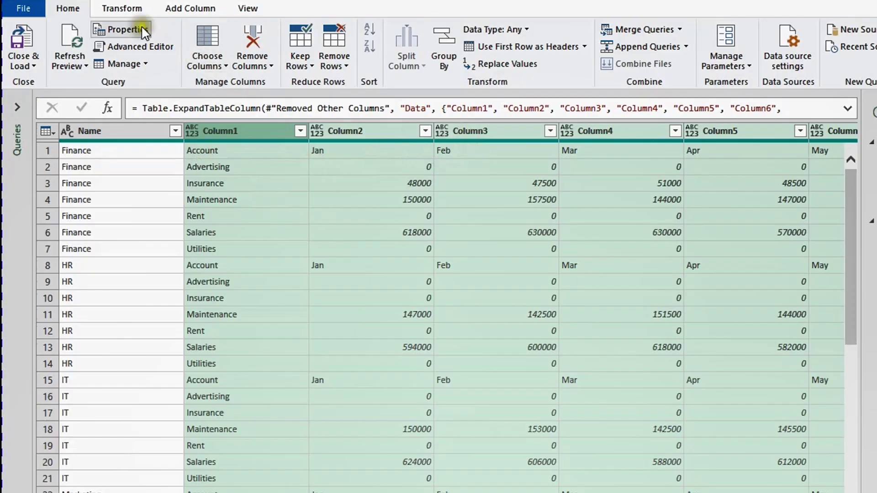
{"action": "left_click", "coordinate": [500, 52]}
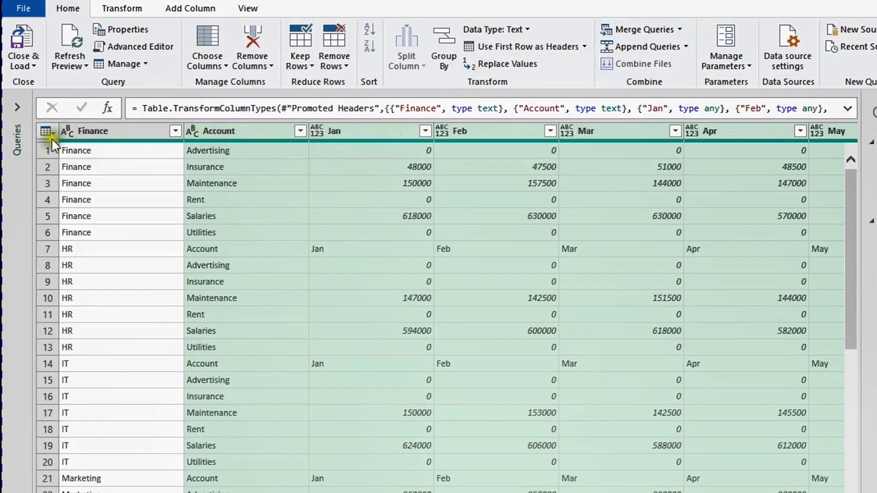
{"action": "double_click", "coordinate": [101, 130]}
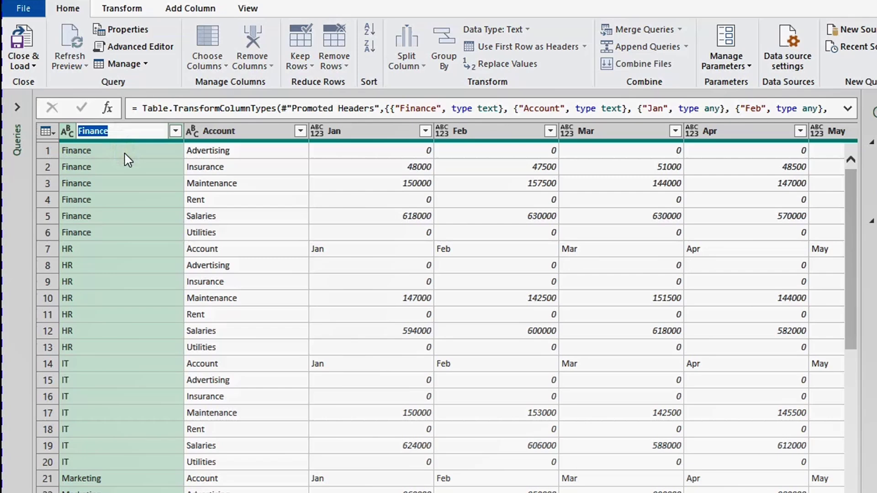
{"action": "type", "text": "CostCentre"}
{"action": "key", "text": "Return"}
{"action": "left_click", "coordinate": [116, 172]}
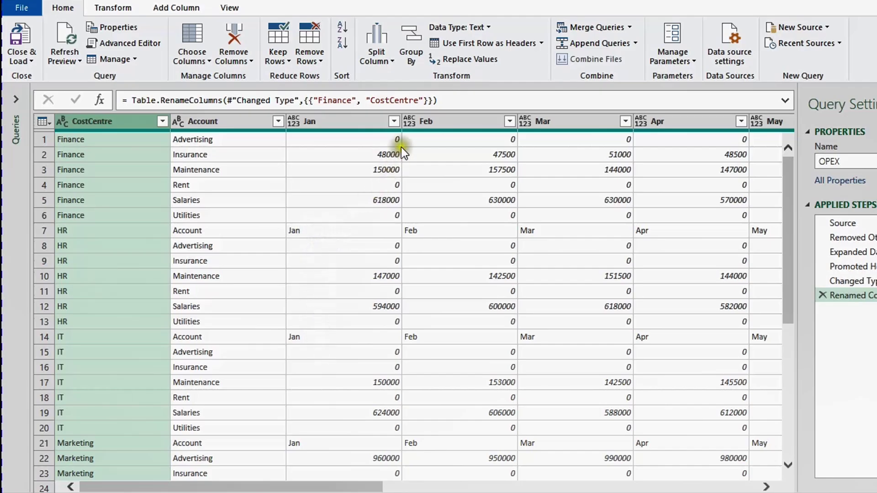
Filter the repeated header rows out of the query by excluding the value Jan from the Jan column
{"action": "left_click", "coordinate": [396, 119]}
{"action": "left_click", "coordinate": [396, 120]}
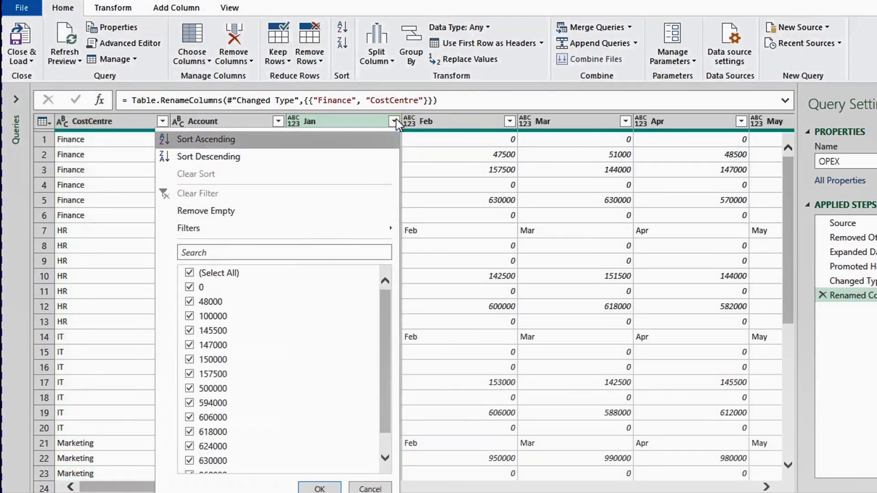
{"action": "left_click", "coordinate": [378, 307]}
{"action": "left_click_drag", "start_coordinate": [378, 308], "coordinate": [385, 391]}
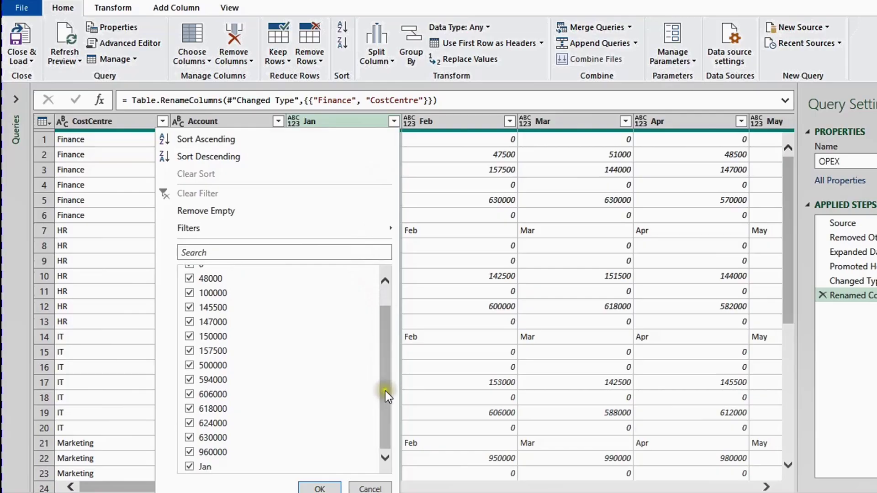
{"action": "left_click", "coordinate": [190, 466]}
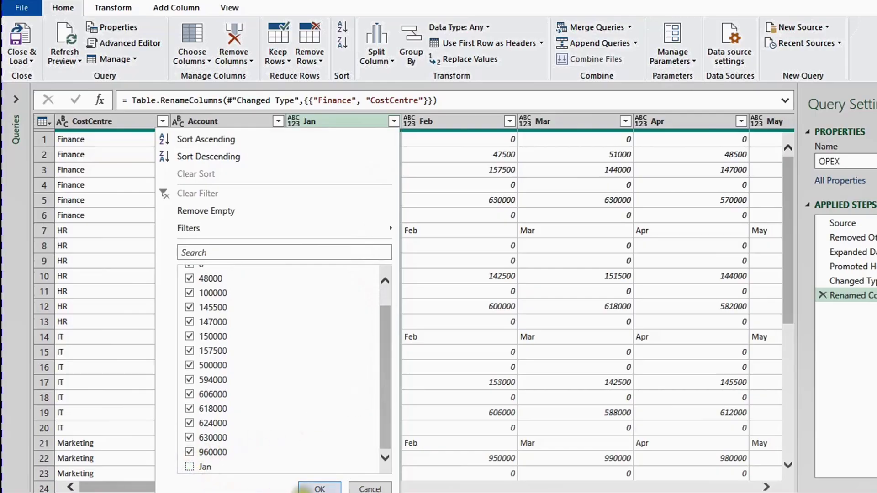
{"action": "left_click", "coordinate": [315, 488]}
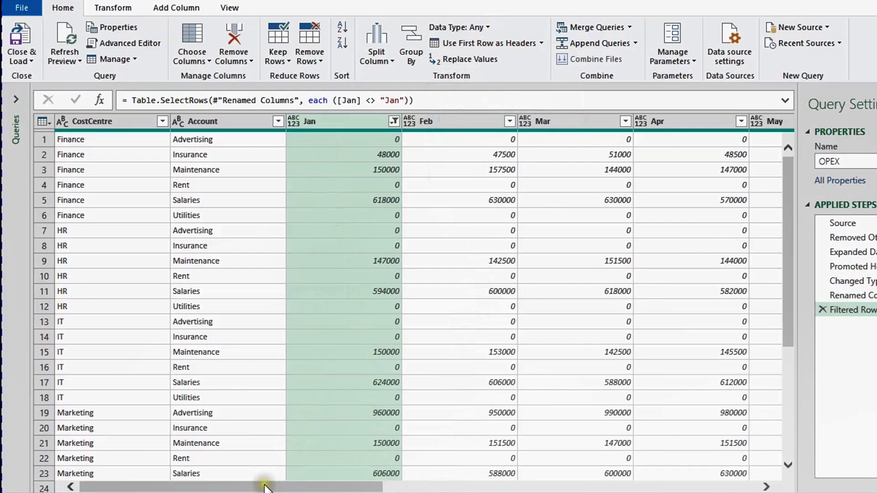
Change the data type of all month columns from Jan to Dec to Decimal Number
{"action": "left_click_drag", "start_coordinate": [265, 488], "coordinate": [701, 369]}
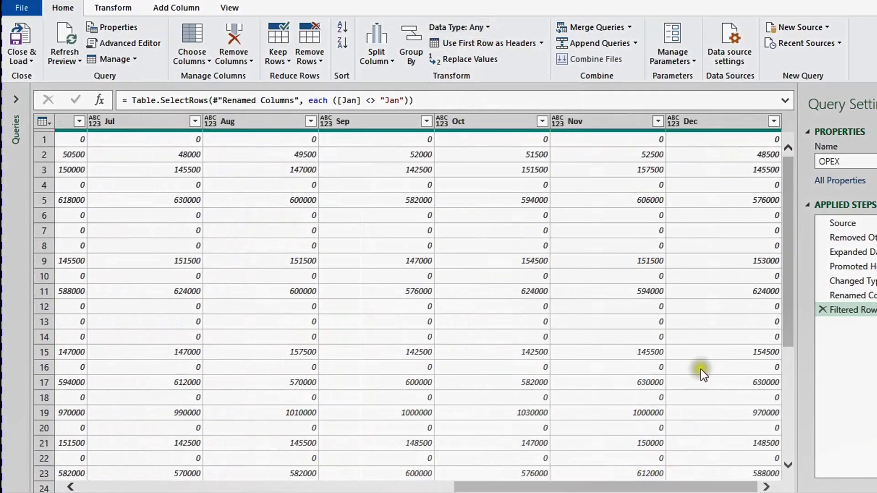
{"action": "left_click", "coordinate": [705, 121], "text": "shift"}
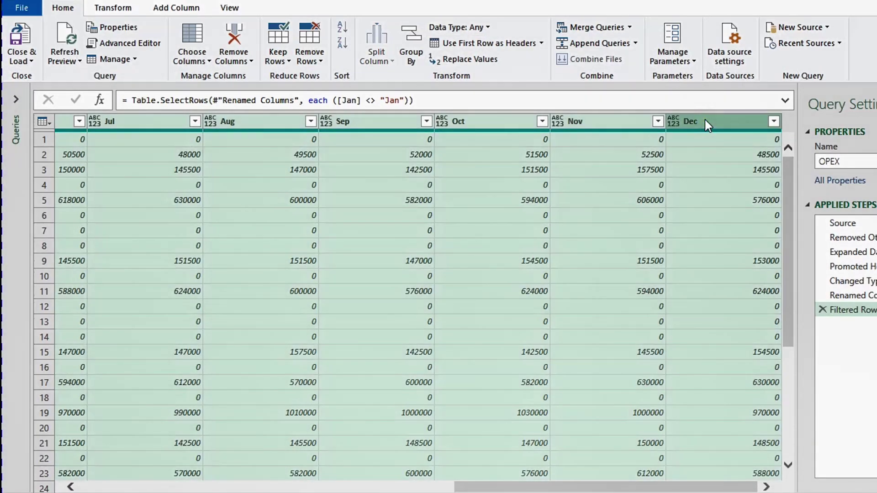
{"action": "left_click", "coordinate": [493, 27]}
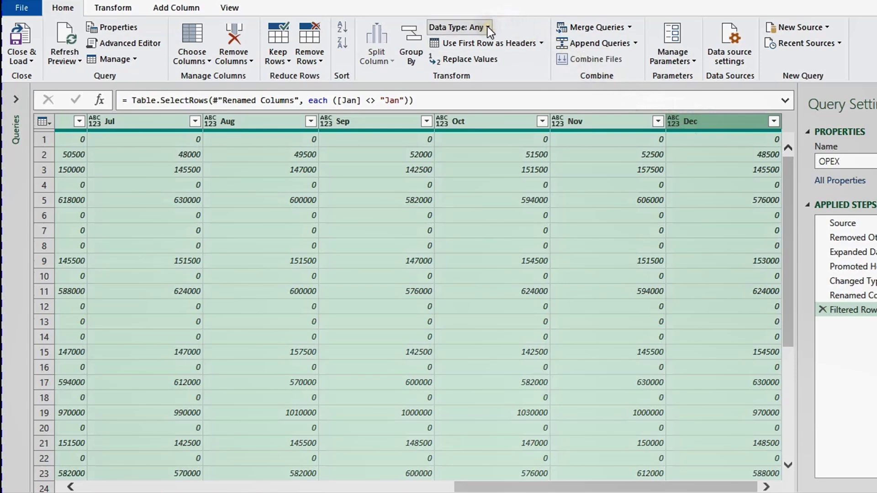
{"action": "left_click", "coordinate": [488, 27]}
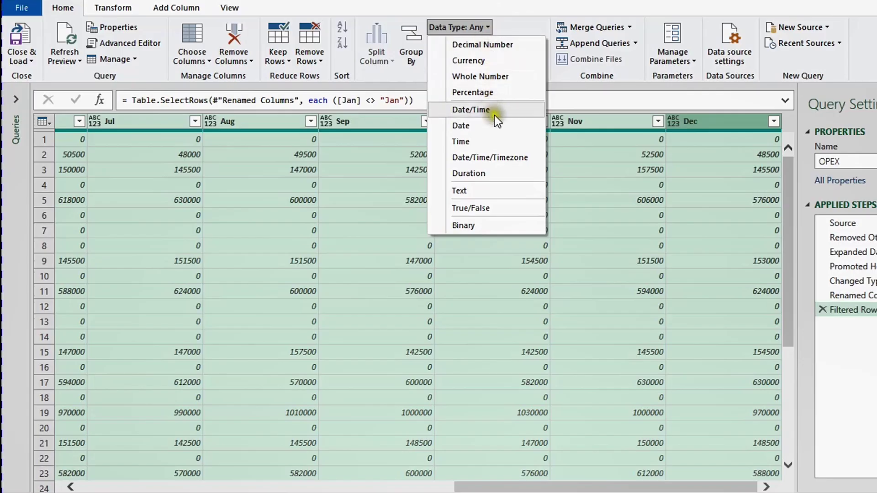
{"action": "left_click", "coordinate": [487, 55]}
{"action": "left_click", "coordinate": [488, 44]}
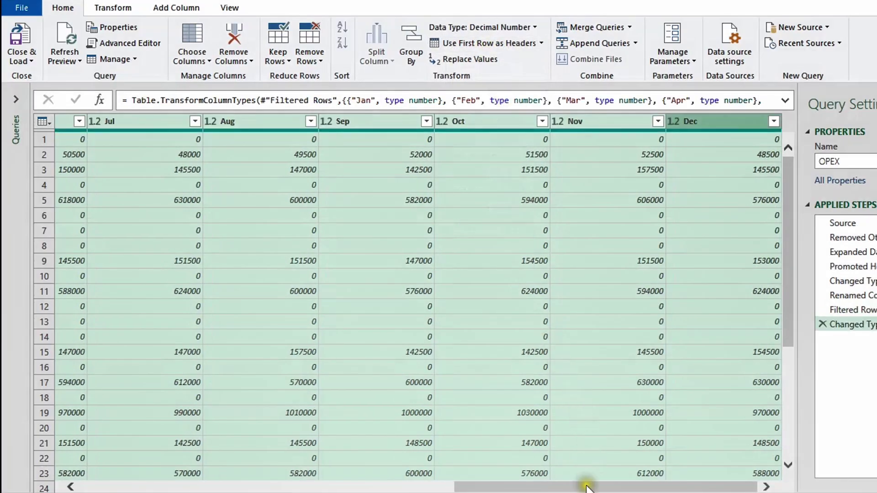
{"action": "left_click_drag", "start_coordinate": [583, 487], "coordinate": [208, 488]}
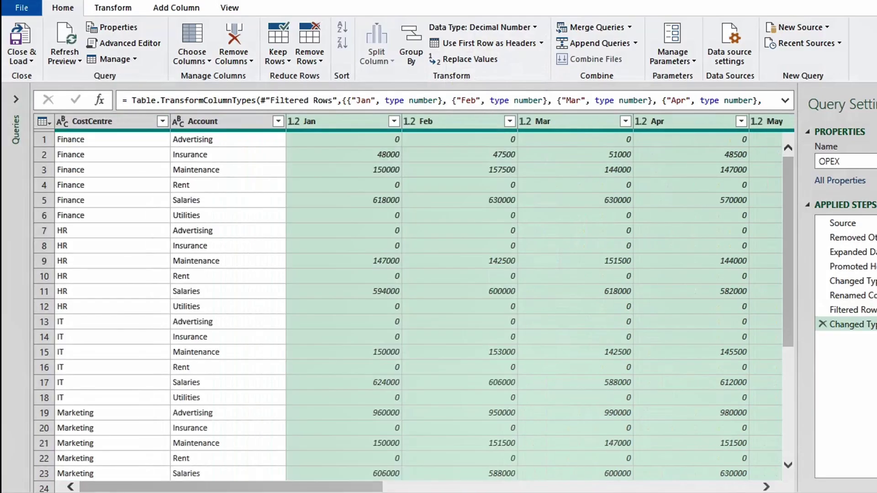
Close the query editor and load the OPEX query as a table in a new worksheet
{"action": "left_click", "coordinate": [24, 54]}
{"action": "left_click", "coordinate": [37, 96]}
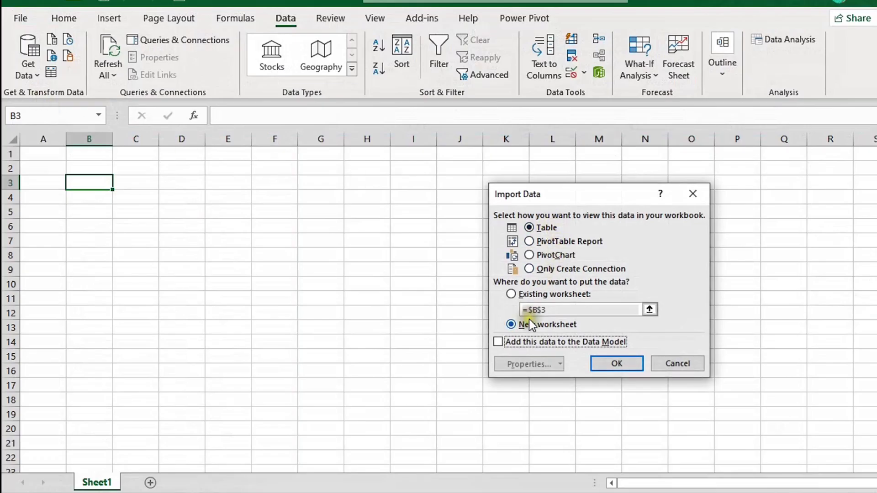
{"action": "left_click", "coordinate": [602, 364]}
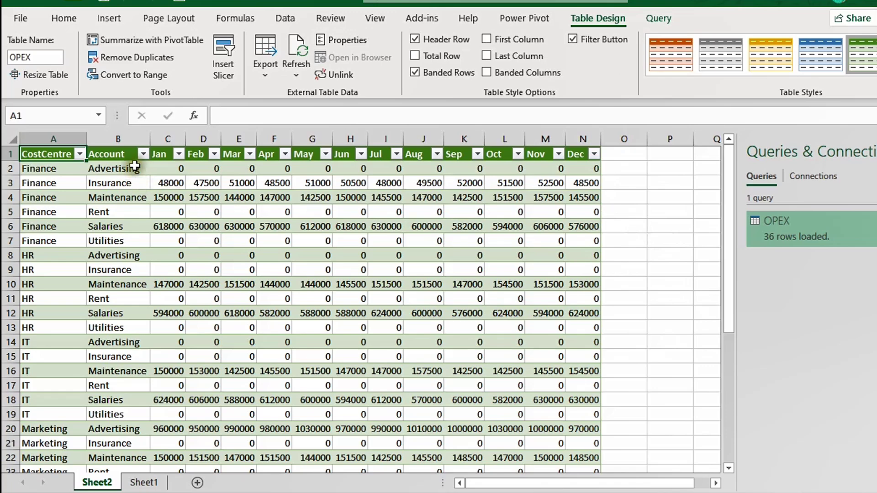
Review the rows of the loaded OPEX table and check which departments its CostCentre filter lists
{"action": "left_click", "coordinate": [39, 196]}
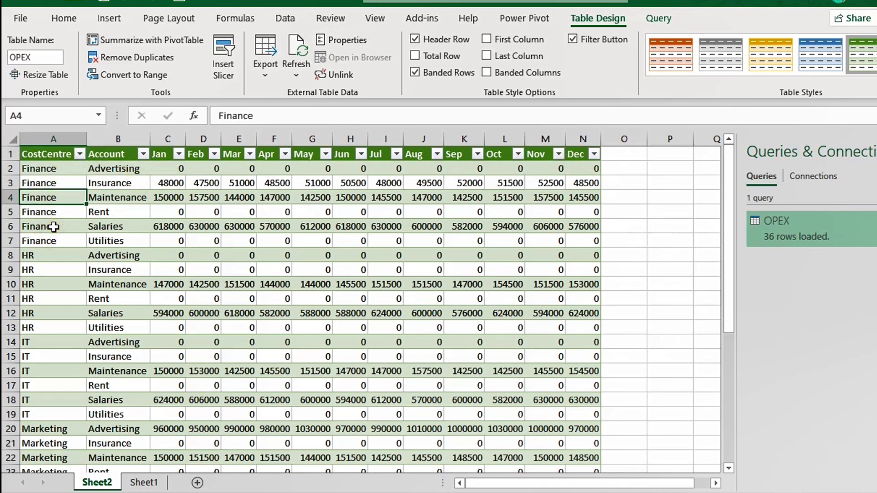
{"action": "scroll", "coordinate": [145, 201], "scroll_direction": "down", "scroll_amount": 7}
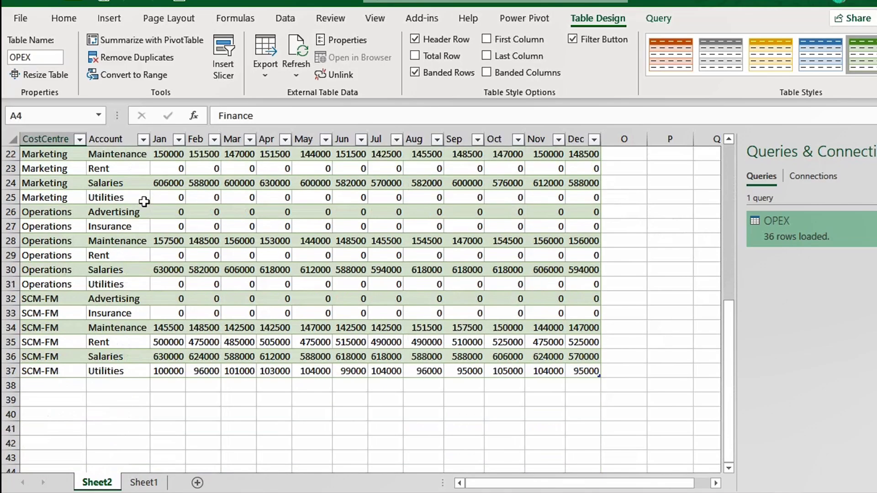
{"action": "scroll", "coordinate": [145, 202], "scroll_direction": "up", "scroll_amount": 7}
{"action": "left_click", "coordinate": [144, 196]}
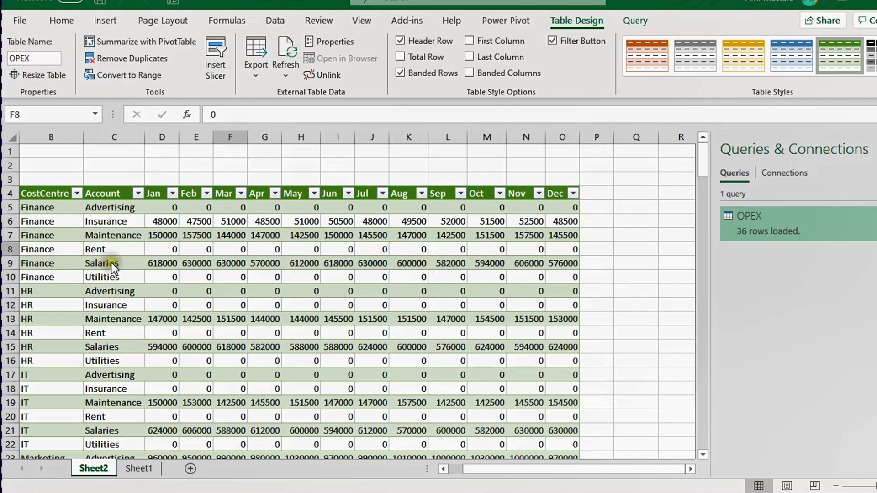
{"action": "scroll", "coordinate": [155, 285], "scroll_direction": "down", "scroll_amount": 4}
{"action": "scroll", "coordinate": [156, 284], "scroll_direction": "up", "scroll_amount": 4}
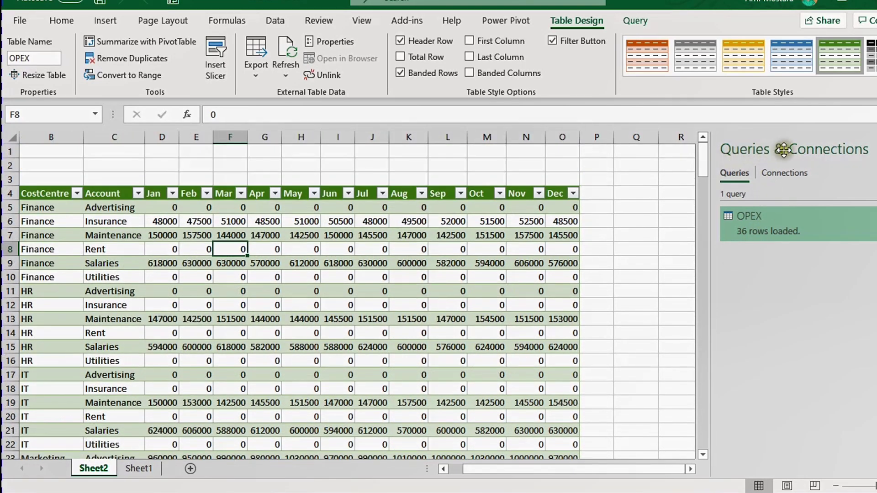
{"action": "mouse_move", "coordinate": [852, 229]}
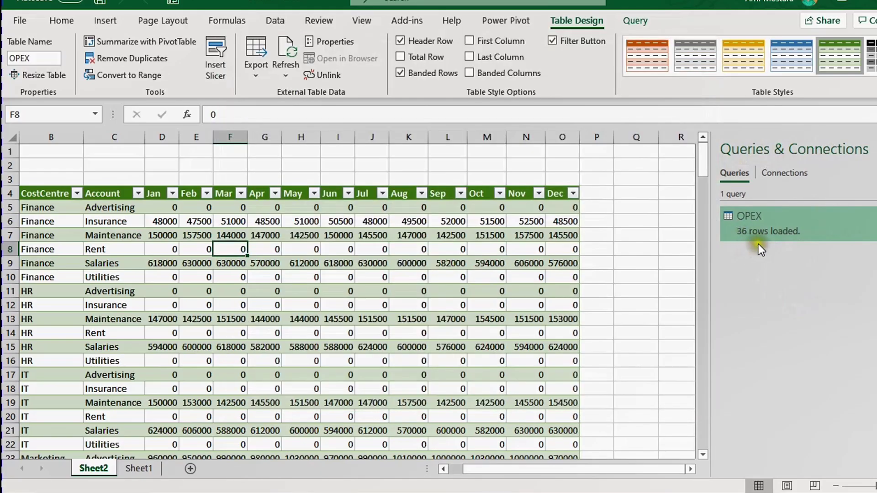
{"action": "left_click", "coordinate": [77, 194]}
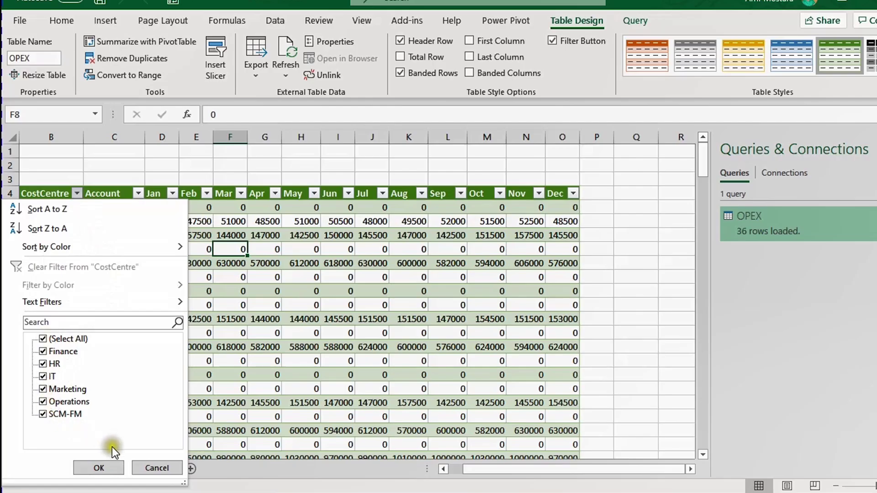
{"action": "left_click", "coordinate": [160, 467]}
{"action": "left_click", "coordinate": [189, 279]}
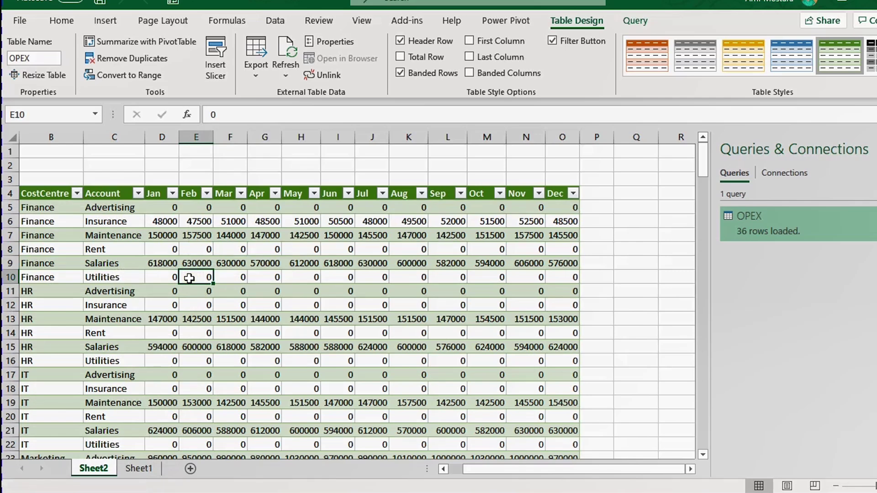
{"action": "left_click", "coordinate": [98, 22]}
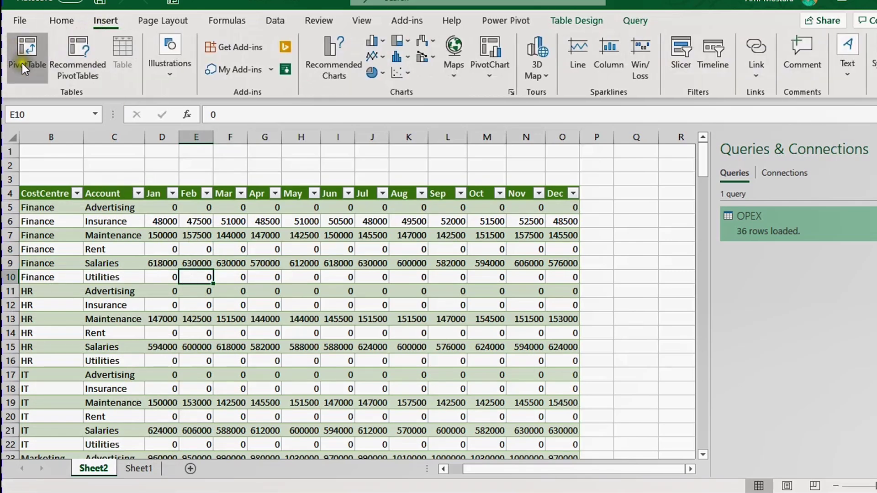
{"action": "left_click", "coordinate": [226, 289]}
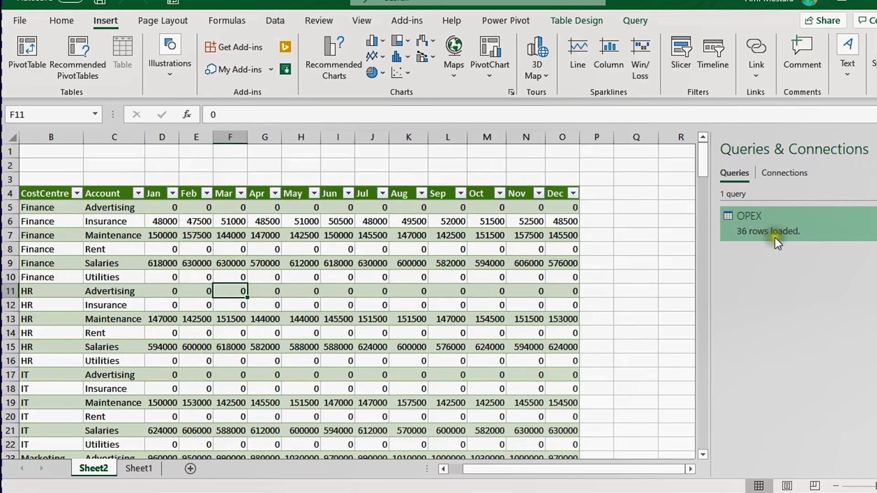
Preview the details of the OPEX query and reopen it for editing
{"action": "mouse_move", "coordinate": [782, 227]}
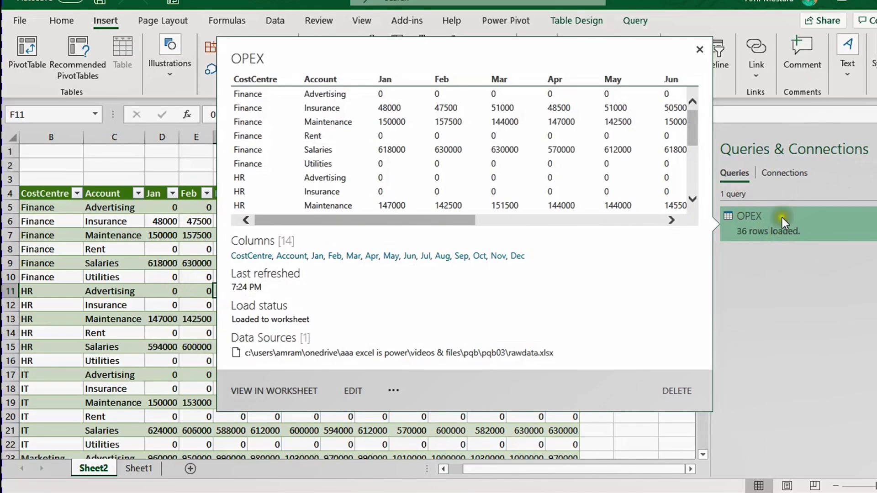
{"action": "left_click", "coordinate": [796, 157]}
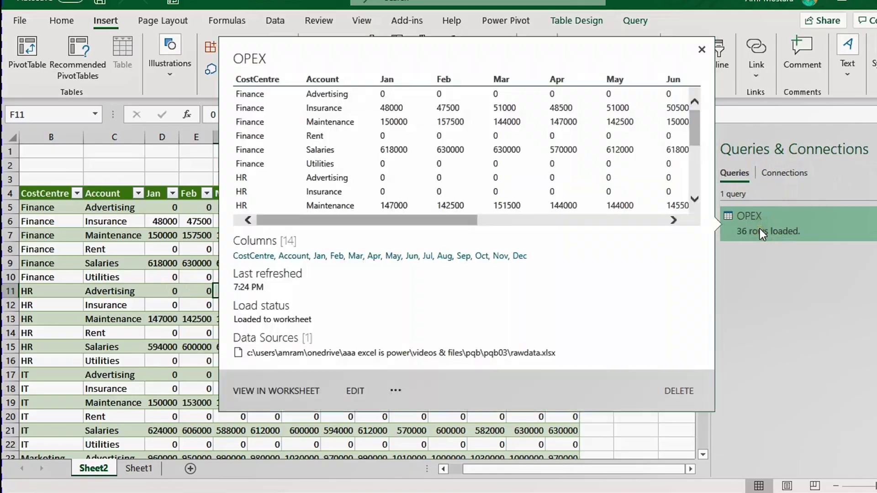
{"action": "left_click", "coordinate": [760, 229]}
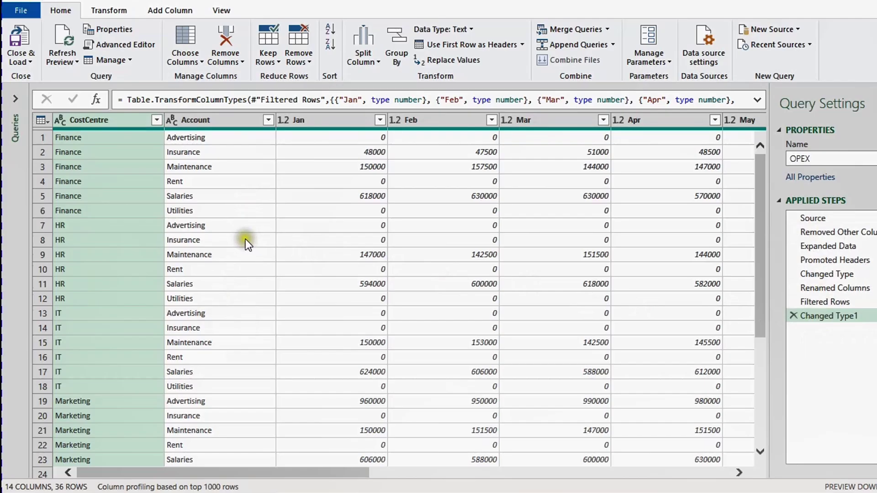
Unpivot all columns other than CostCentre and Account in the OPEX query
{"action": "left_click", "coordinate": [123, 7]}
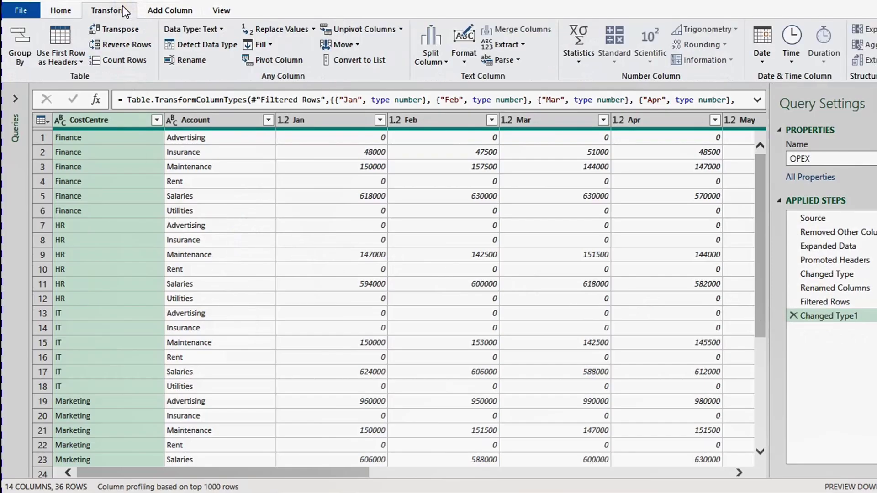
{"action": "left_click", "coordinate": [402, 31]}
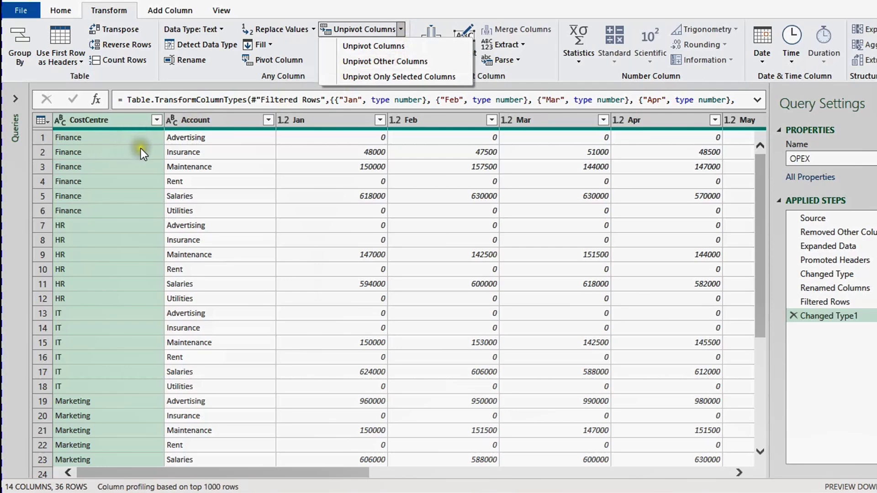
{"action": "left_click", "coordinate": [211, 121], "text": "ctrl"}
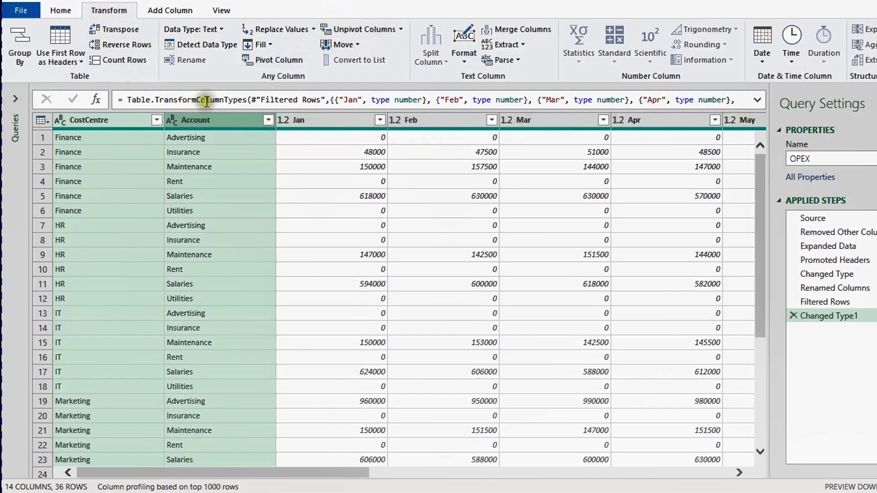
{"action": "left_click", "coordinate": [401, 30]}
{"action": "left_click", "coordinate": [401, 61]}
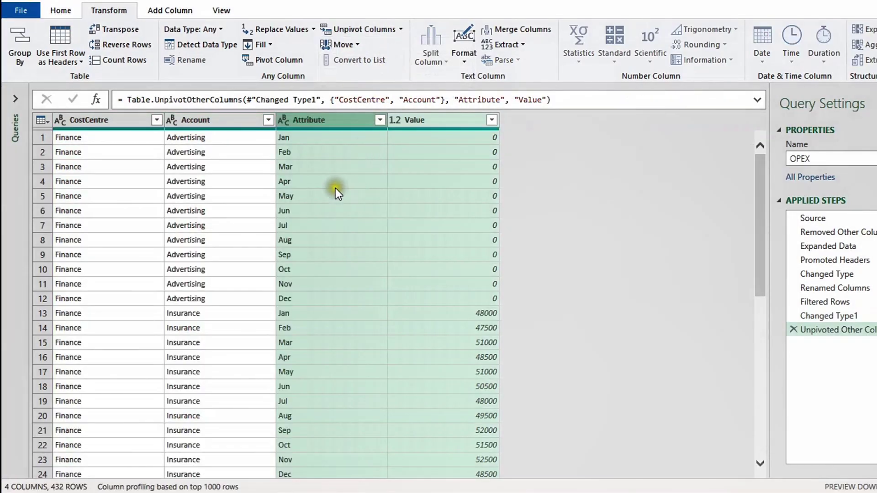
Rename the Attribute column to Month
{"action": "double_click", "coordinate": [321, 121]}
{"action": "type", "text": "Mo"}
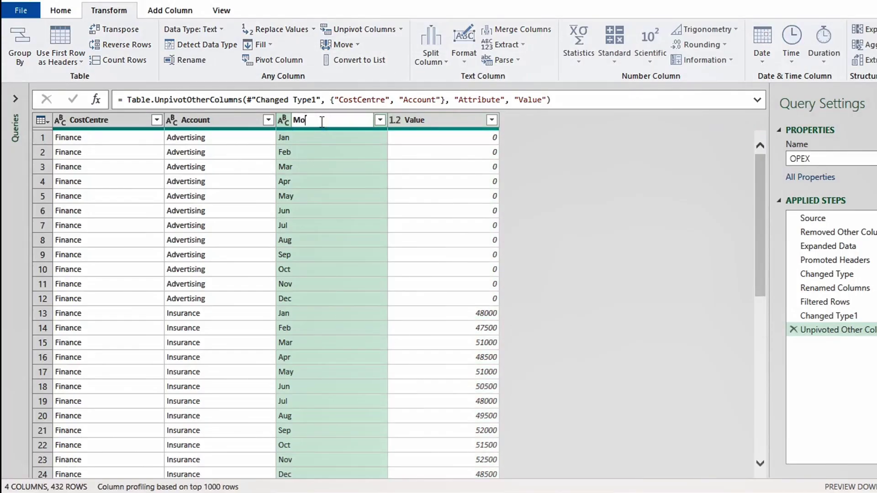
{"action": "type", "text": "nth"}
{"action": "key", "text": "Return"}
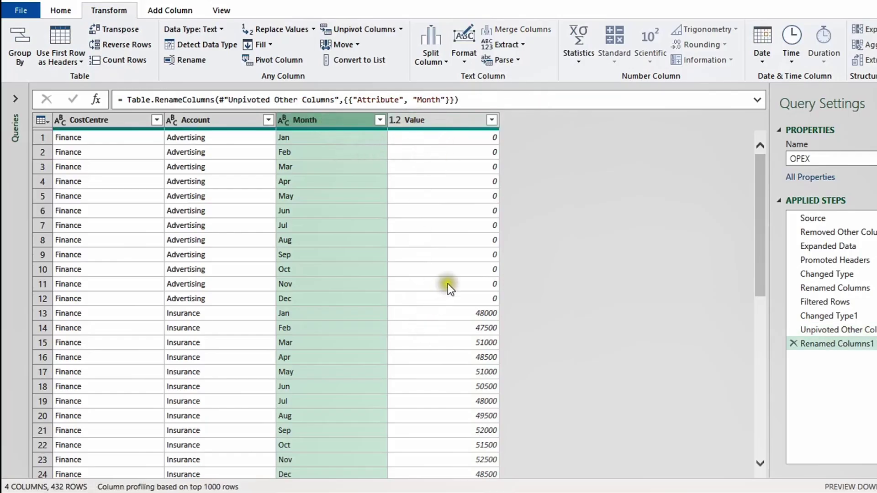
Filter the Value column of the OPEX query to exclude rows whose value is 0
{"action": "left_click", "coordinate": [490, 121]}
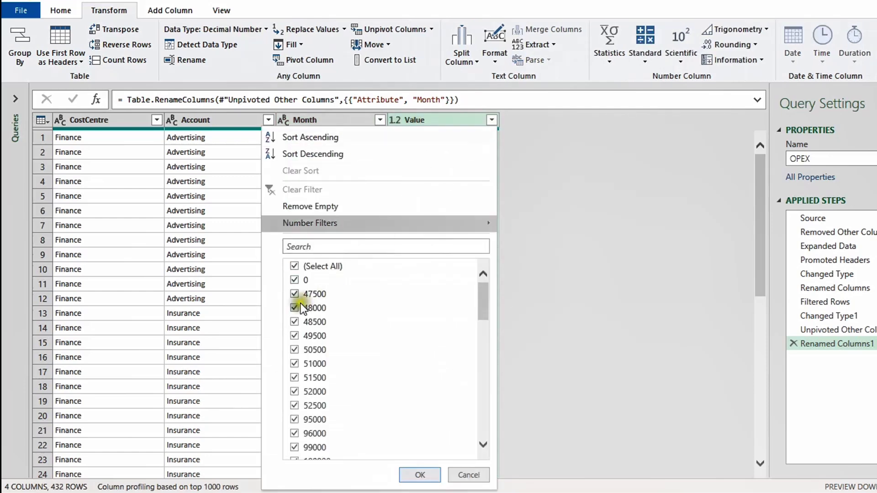
{"action": "left_click", "coordinate": [294, 280]}
{"action": "left_click", "coordinate": [419, 476]}
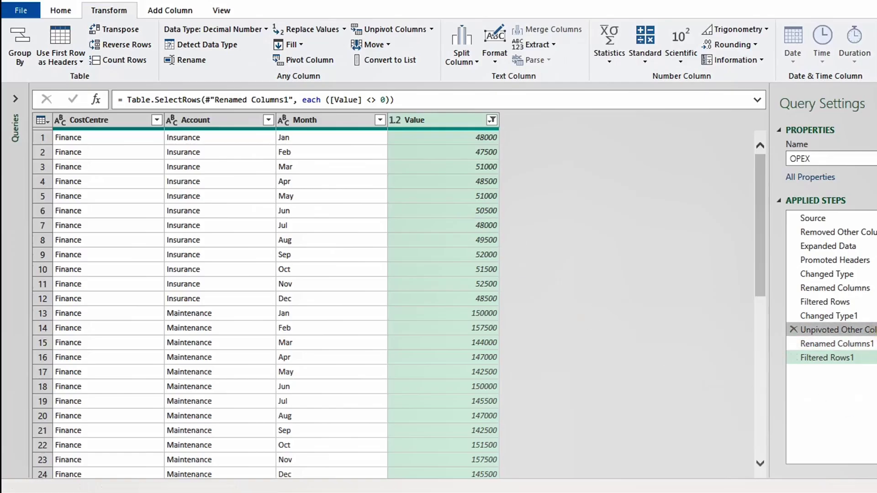
Compare the query preview at the Renamed Columns1, Filtered Rows1, Changed Type1 and Unpivoted Other Columns steps
{"action": "left_click", "coordinate": [869, 330]}
{"action": "left_click", "coordinate": [872, 346]}
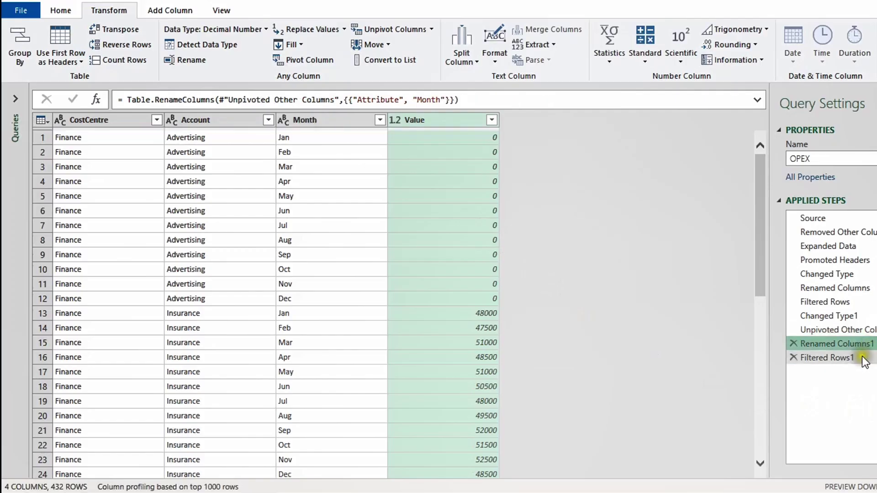
{"action": "left_click", "coordinate": [863, 359]}
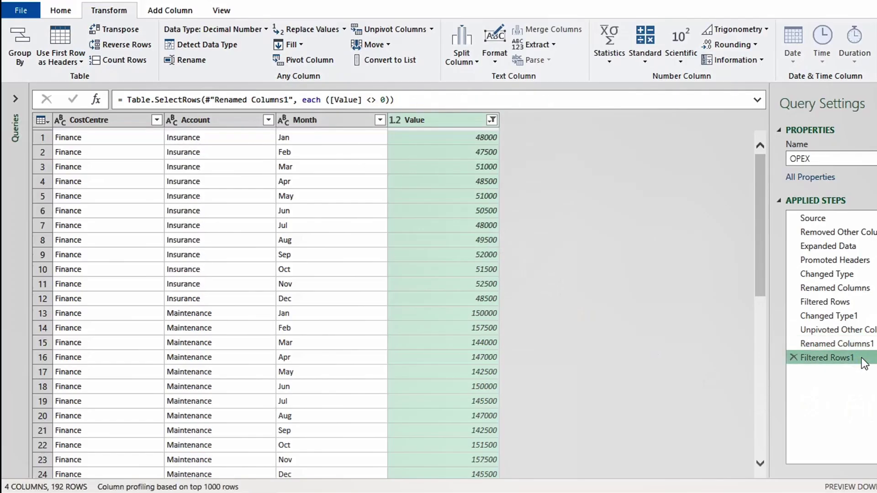
{"action": "left_click", "coordinate": [854, 318]}
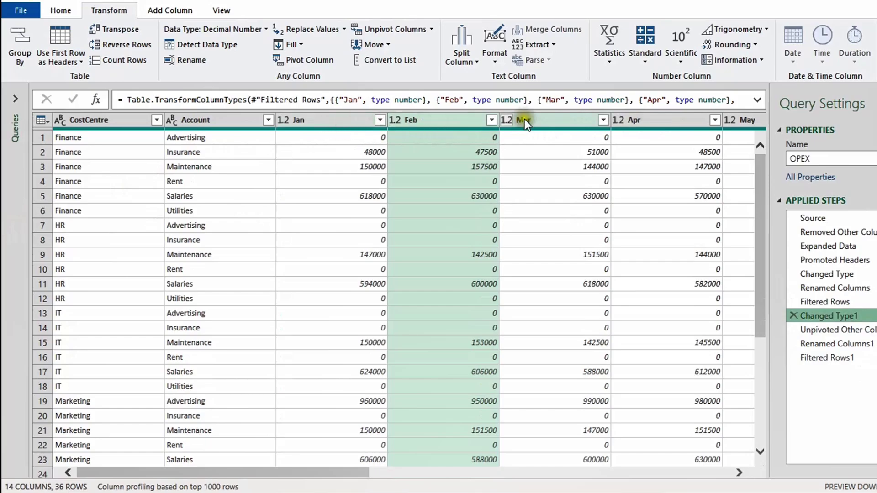
{"action": "left_click", "coordinate": [822, 331]}
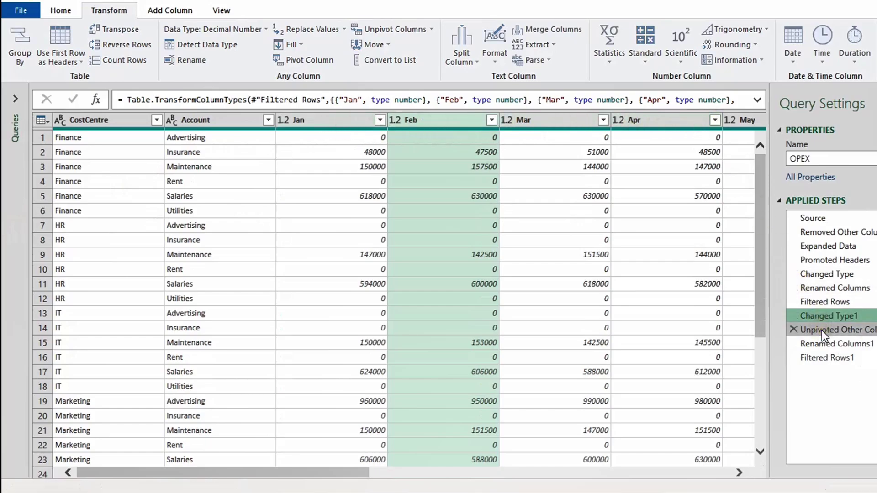
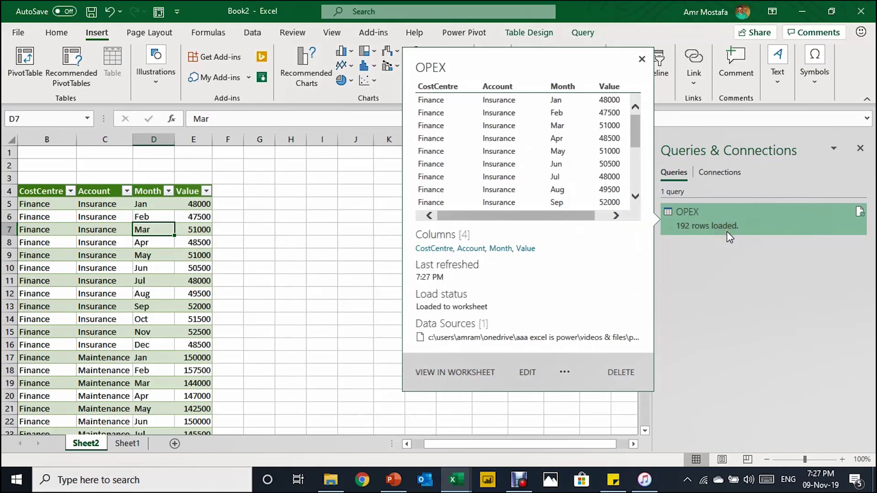
Change the OPEX query's load destination to a PivotTable Report in the existing worksheet at B4, replacing the loaded table
{"action": "right_click", "coordinate": [727, 232]}
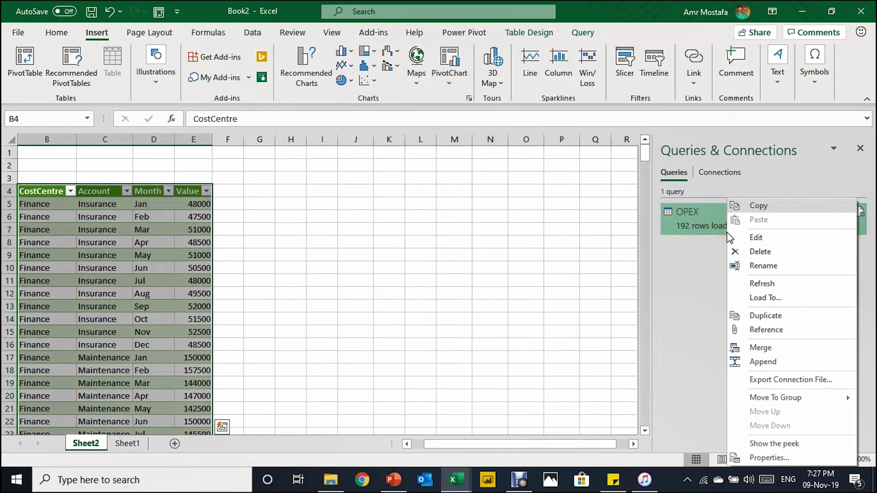
{"action": "left_click", "coordinate": [772, 301]}
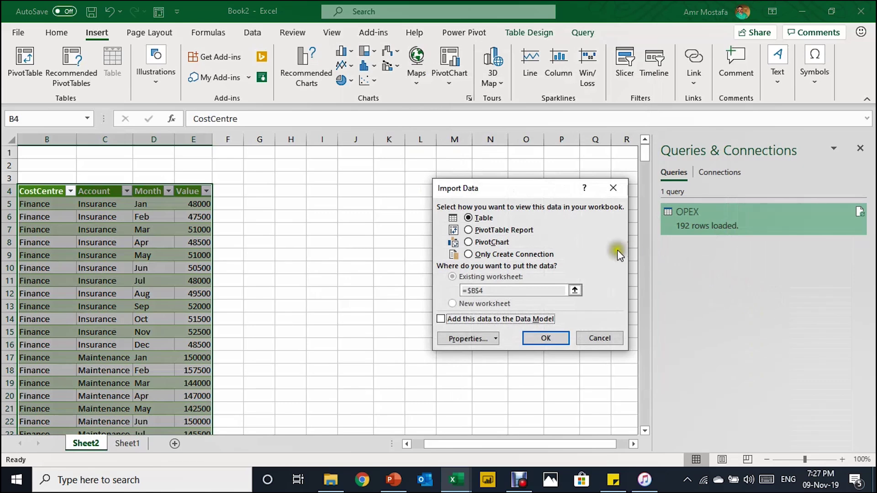
{"action": "left_click", "coordinate": [510, 231]}
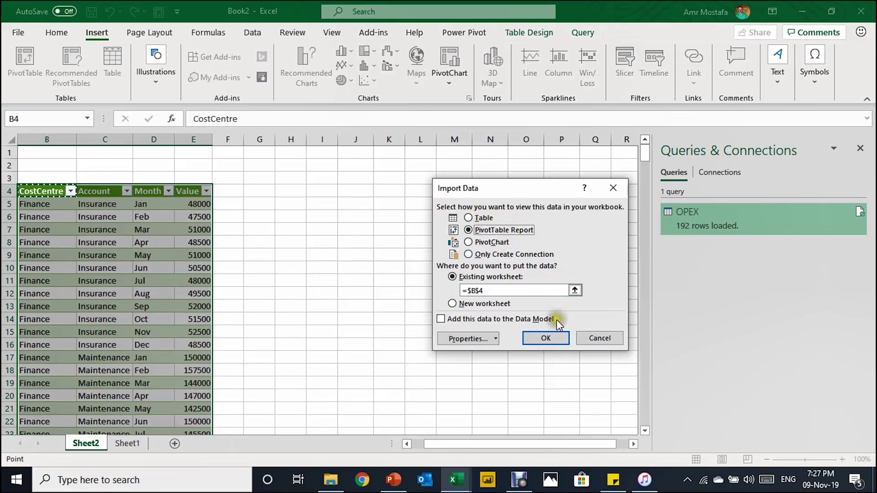
{"action": "left_click", "coordinate": [548, 339]}
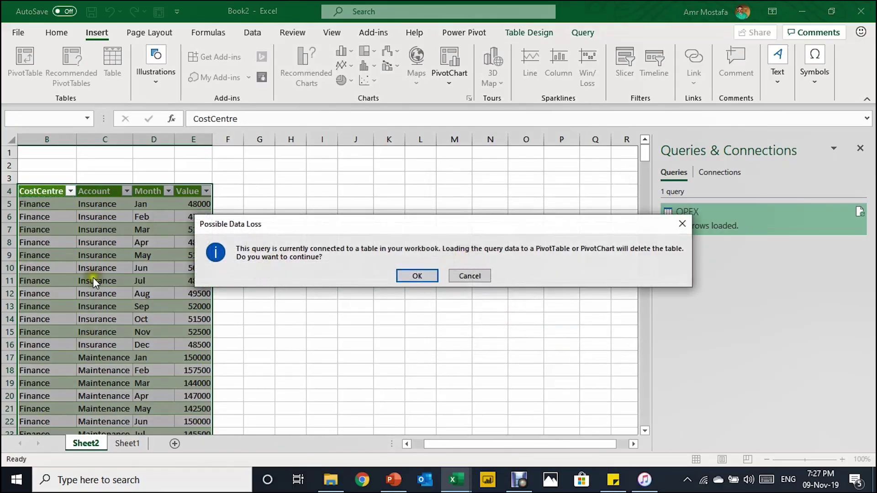
{"action": "left_click", "coordinate": [411, 277]}
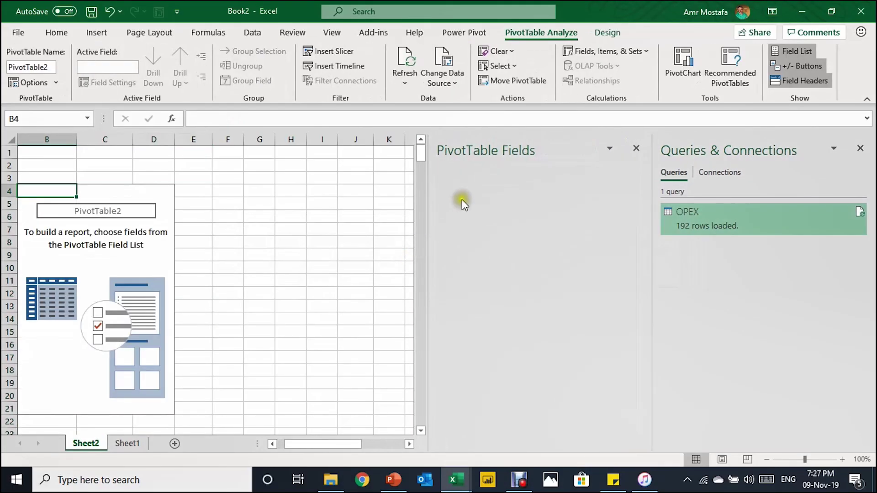
Lay out the PivotTable with CostCentre as rows, the sum of Value as values and Account as the report filter
{"action": "left_click", "coordinate": [101, 266]}
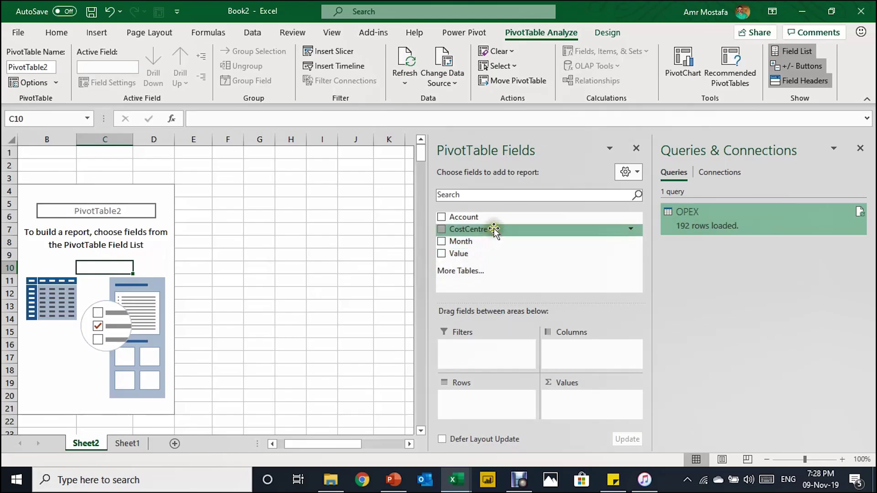
{"action": "left_click_drag", "start_coordinate": [494, 230], "coordinate": [473, 400]}
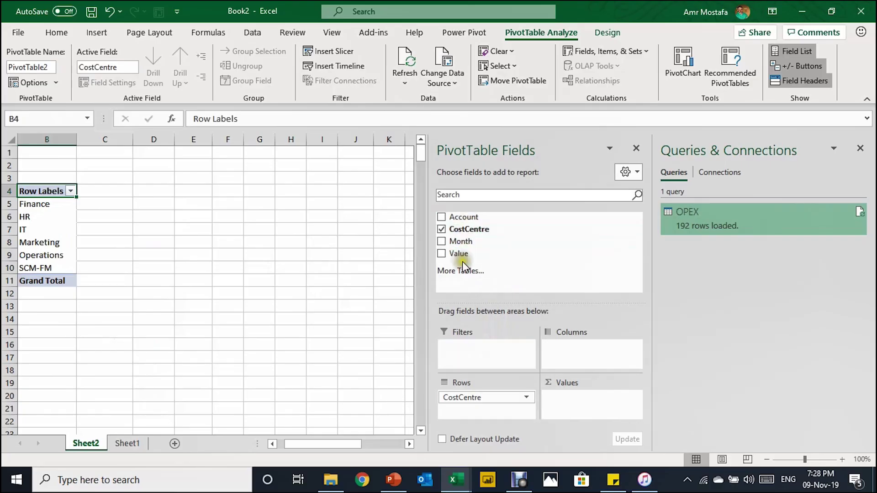
{"action": "left_click_drag", "start_coordinate": [462, 253], "coordinate": [594, 401]}
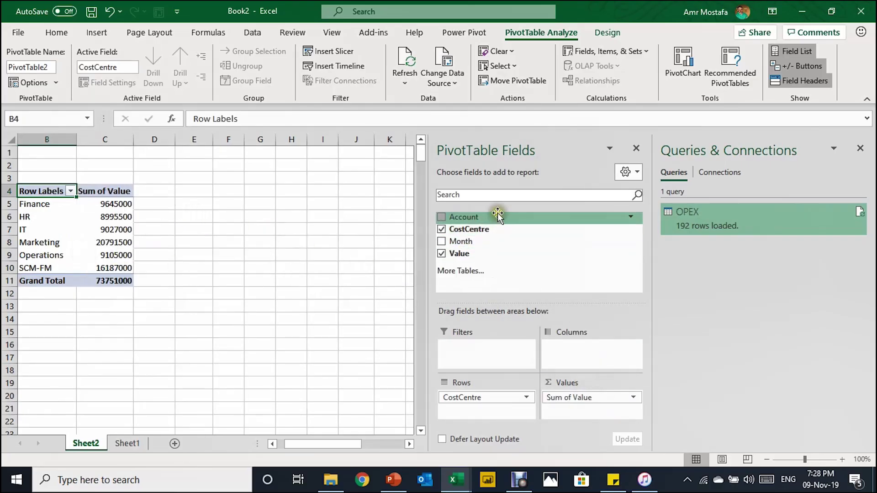
{"action": "left_click_drag", "start_coordinate": [496, 214], "coordinate": [475, 363]}
Filter the PivotTable by the Advertising account, and switch the filter to Insurance
{"action": "left_click", "coordinate": [128, 165]}
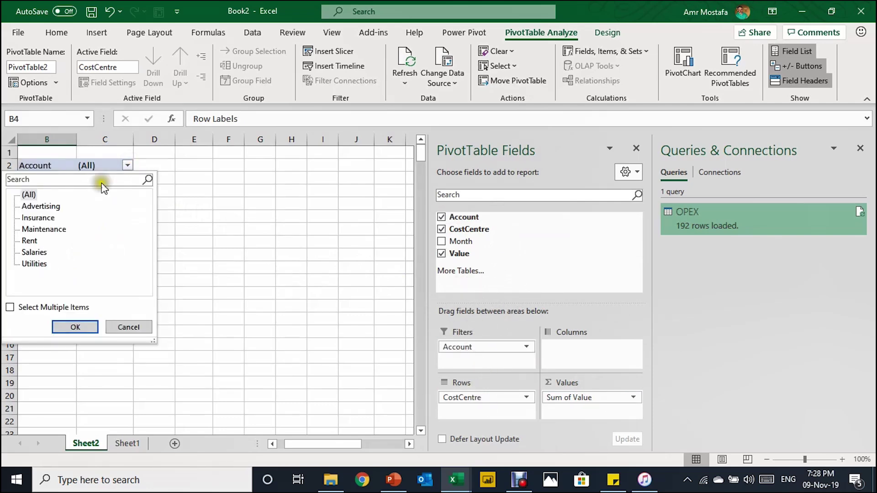
{"action": "left_click", "coordinate": [64, 207]}
{"action": "left_click", "coordinate": [73, 327]}
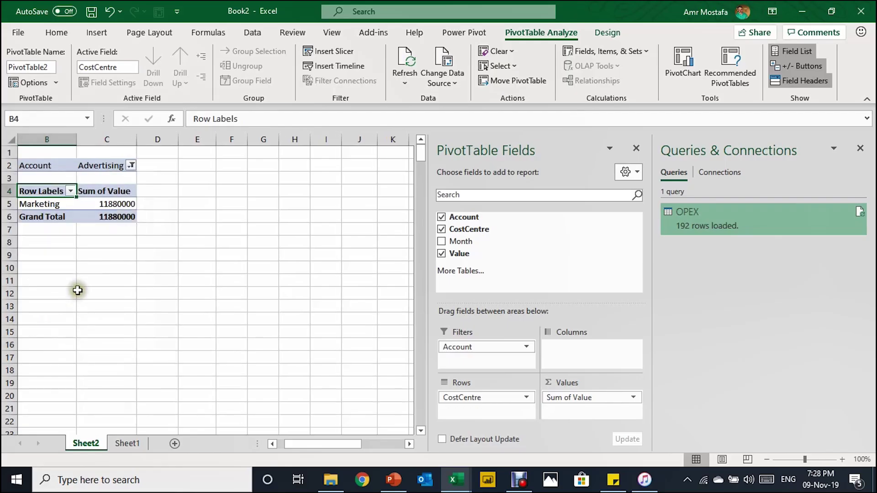
{"action": "left_click", "coordinate": [131, 165]}
{"action": "left_click", "coordinate": [51, 218]}
{"action": "left_click", "coordinate": [75, 327]}
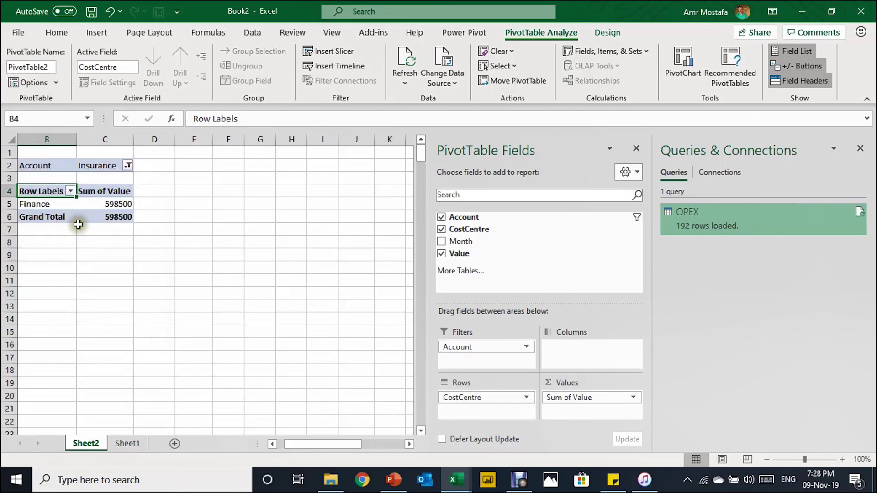
Filter the PivotTable report by the Maintenance account
{"action": "left_click", "coordinate": [128, 165]}
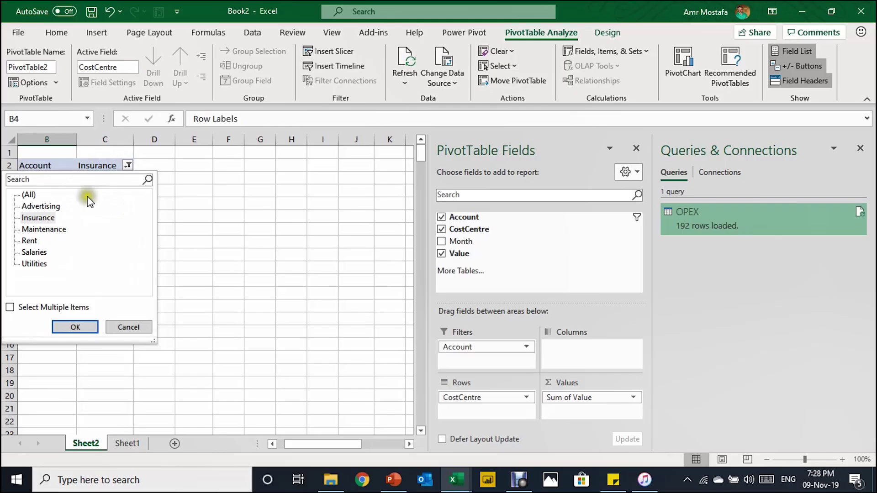
{"action": "left_click", "coordinate": [48, 229]}
{"action": "left_click", "coordinate": [75, 327]}
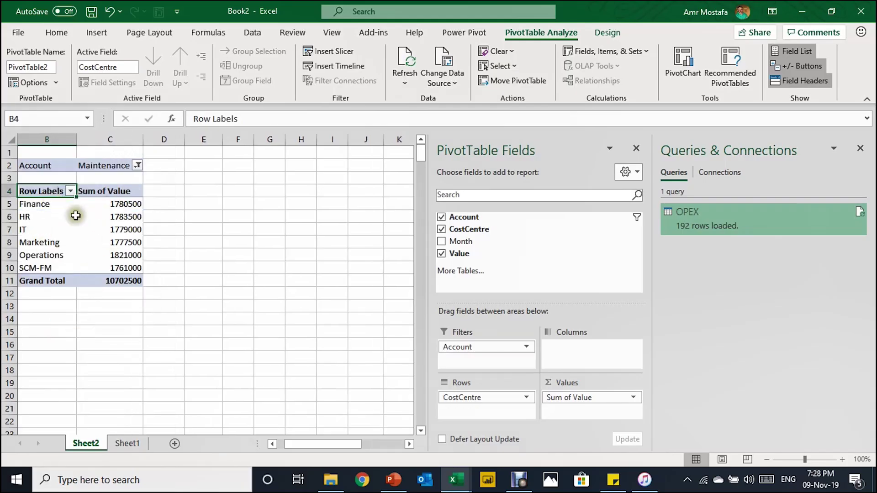
Format the PivotTable's Sum of Value with thousands separators and no decimals, and close the list of queries and connections
{"action": "left_click", "coordinate": [128, 202]}
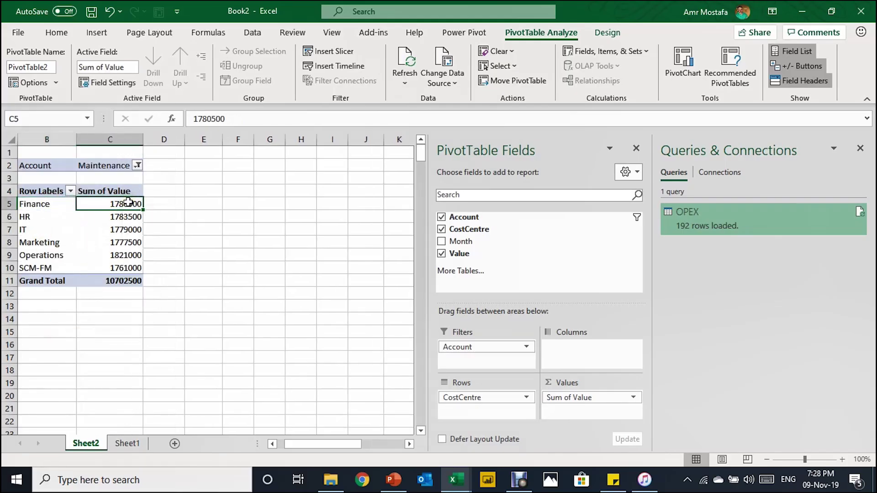
{"action": "right_click", "coordinate": [128, 202]}
{"action": "left_click", "coordinate": [161, 243]}
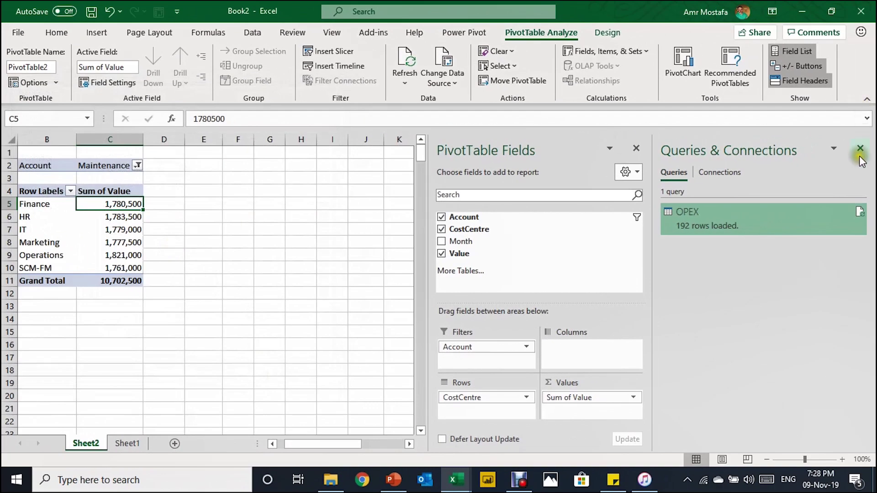
{"action": "left_click", "coordinate": [860, 148]}
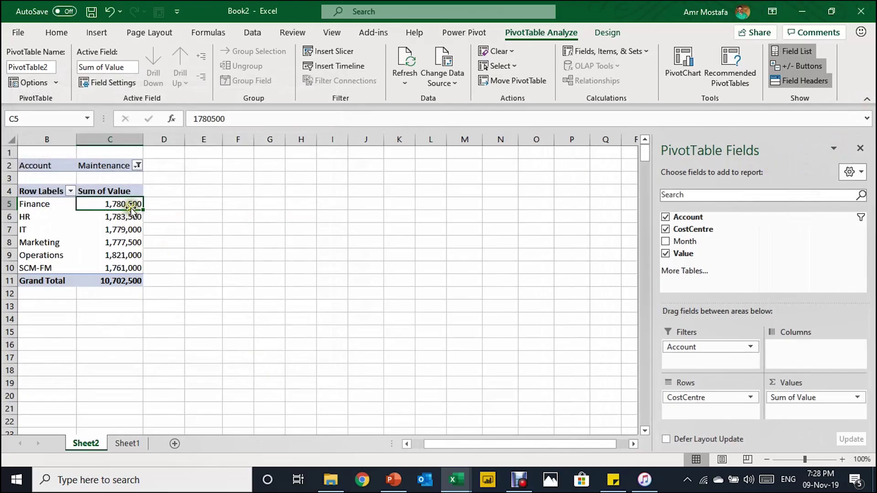
{"action": "mouse_move", "coordinate": [110, 233]}
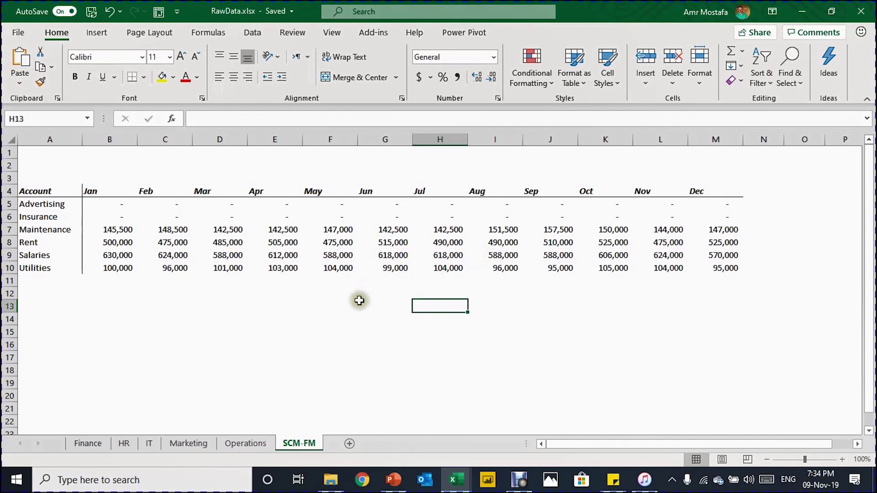
Duplicate the SCM-FM sheet at the end of RawData.xlsx and rename the copy Sales
{"action": "left_click", "coordinate": [85, 444]}
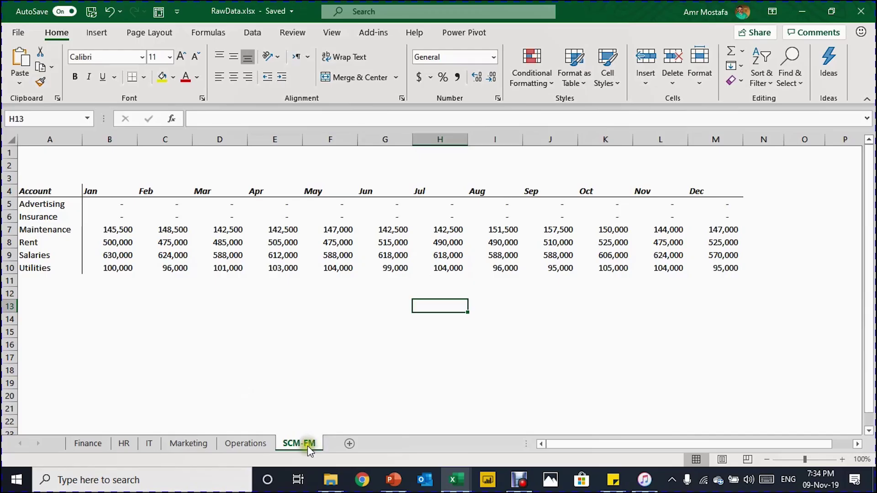
{"action": "mouse_move", "coordinate": [308, 446]}
{"action": "left_mouse_down"}
{"action": "mouse_move", "coordinate": [333, 435]}
{"action": "mouse_move", "coordinate": [343, 448]}
{"action": "left_mouse_up"}
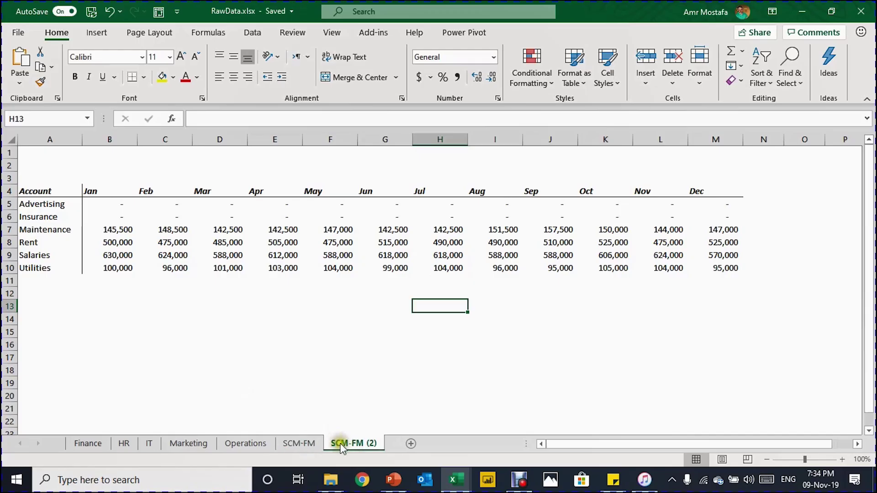
{"action": "double_click", "coordinate": [344, 445]}
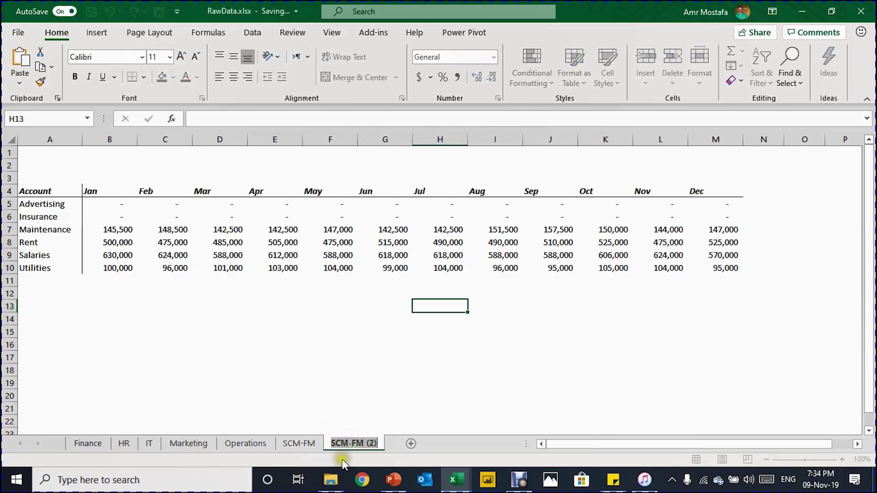
{"action": "type", "text": "Sales"}
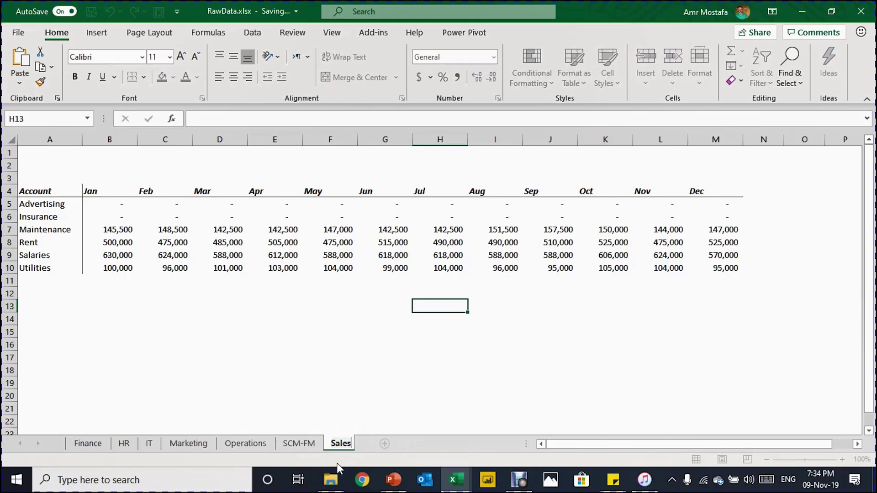
{"action": "key", "text": "Return"}
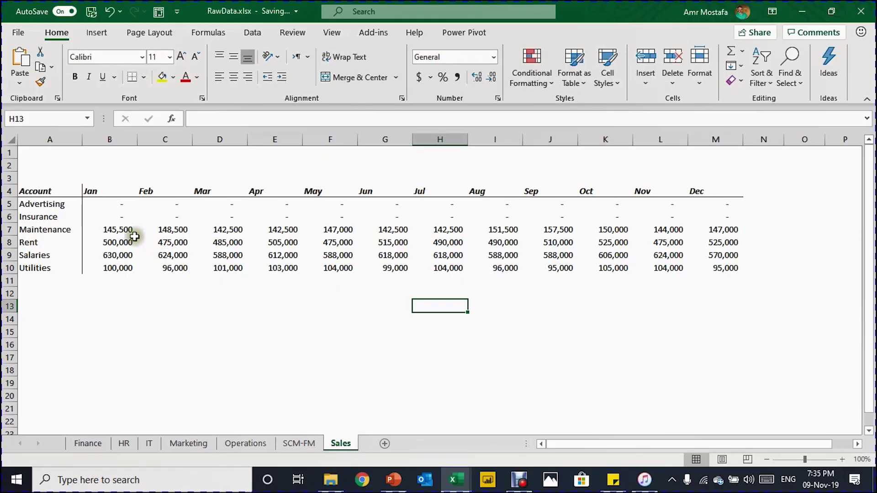
Clear the January to December amounts of the Maintenance, Rent, Salaries and Utilities rows (B7:M10) in the Sales sheet
{"action": "left_click", "coordinate": [129, 231]}
{"action": "left_click_drag", "start_coordinate": [129, 231], "coordinate": [706, 270]}
{"action": "key", "text": "Delete"}
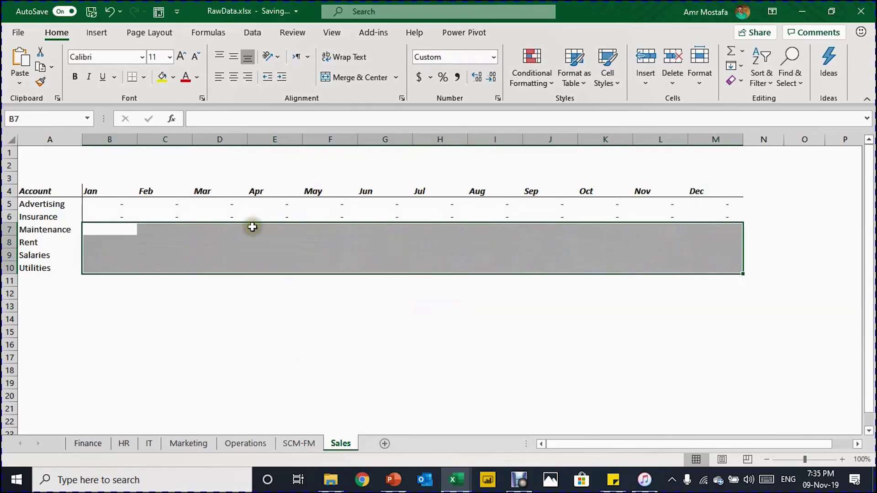
Enter 1000 as the January amount for Salaries in cell B9 of the Sales sheet
{"action": "left_click", "coordinate": [117, 258]}
{"action": "type", "text": "1000"}
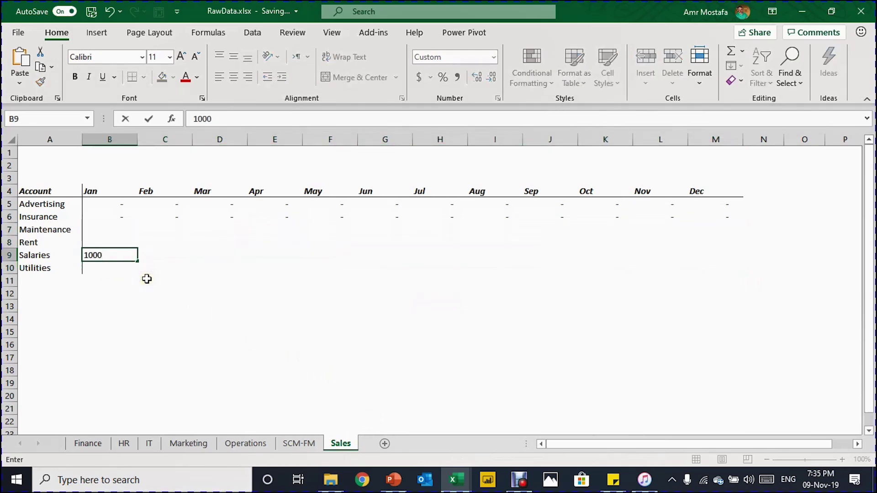
{"action": "key", "text": "ctrl+Return"}
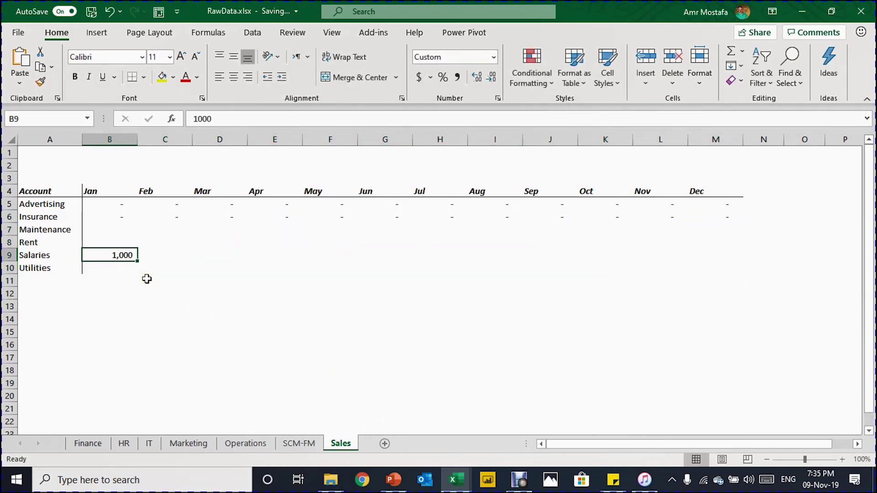
Fill the January contents of the Salaries and Utilities rows across to December over B9:M10
{"action": "left_click_drag", "start_coordinate": [119, 256], "coordinate": [135, 279]}
{"action": "key", "text": "shift+Up"}
{"action": "key", "text": "shift+Right"}
{"action": "key", "text": "shift+Right"}
{"action": "key", "text": "shift+Right"}
{"action": "key", "text": "shift+Right"}
{"action": "key", "text": "shift+Right"}
{"action": "key", "text": "shift+Right"}
{"action": "key", "text": "shift+Right"}
{"action": "key", "text": "shift+Right"}
{"action": "key", "text": "shift+Right"}
{"action": "key", "text": "shift+Right"}
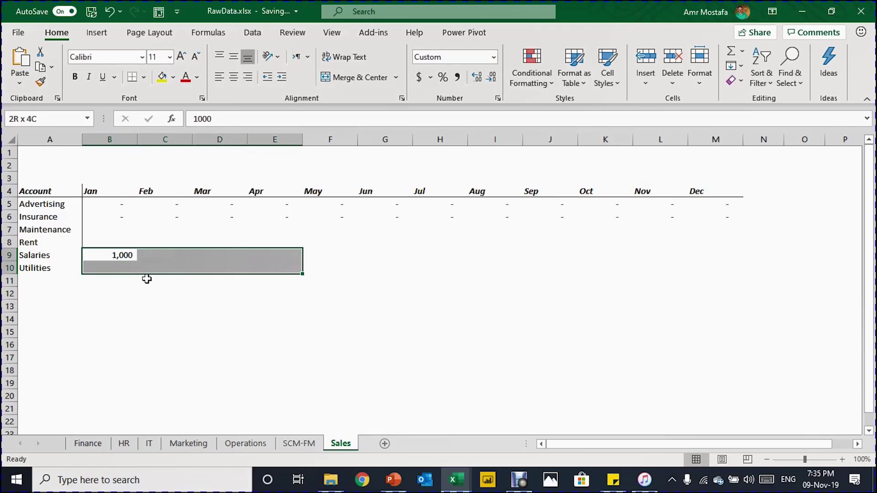
{"action": "key", "text": "shift+Right"}
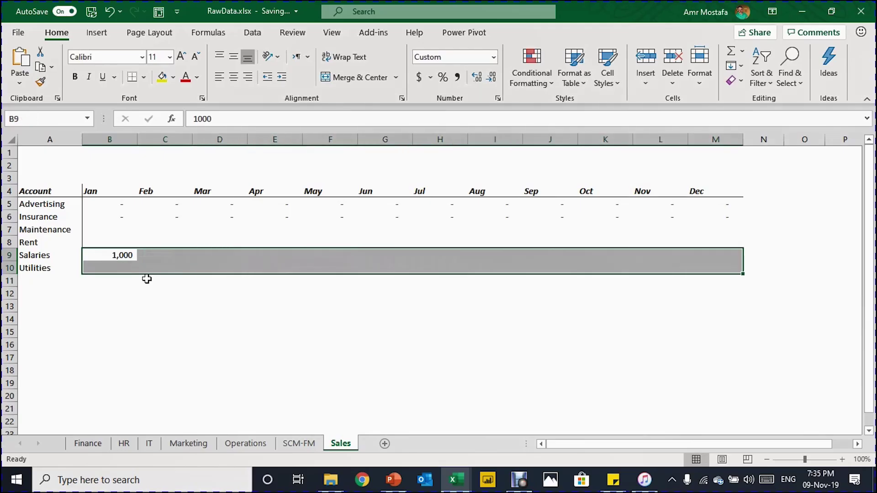
{"action": "key", "text": "ctrl+r"}
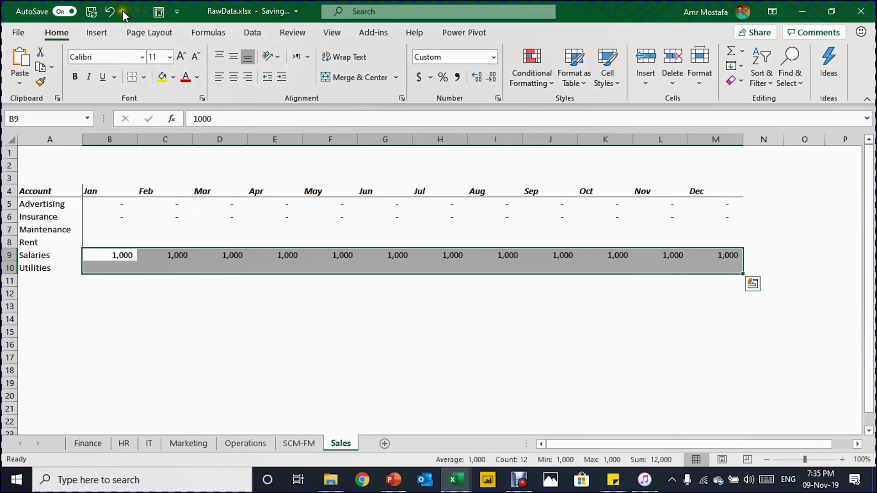
Close RawData.xlsx and refresh the department PivotTable on Sheet2 of Book2
{"action": "left_click", "coordinate": [861, 11]}
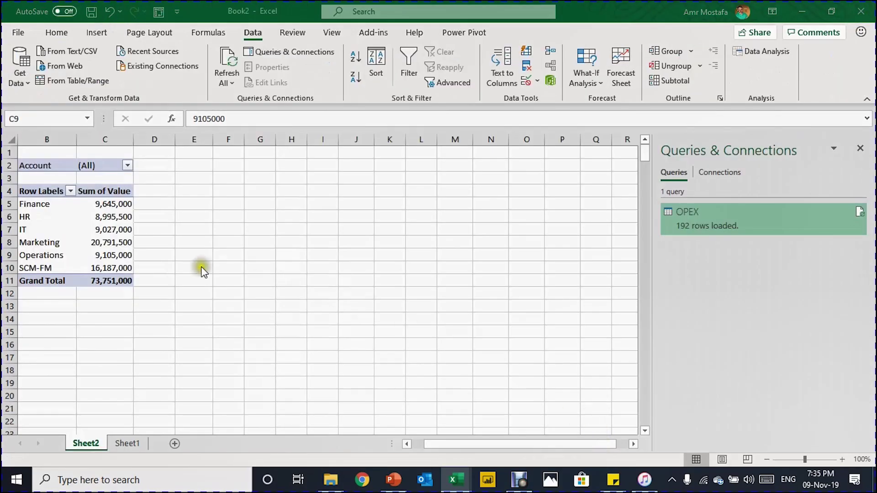
{"action": "left_click", "coordinate": [105, 233]}
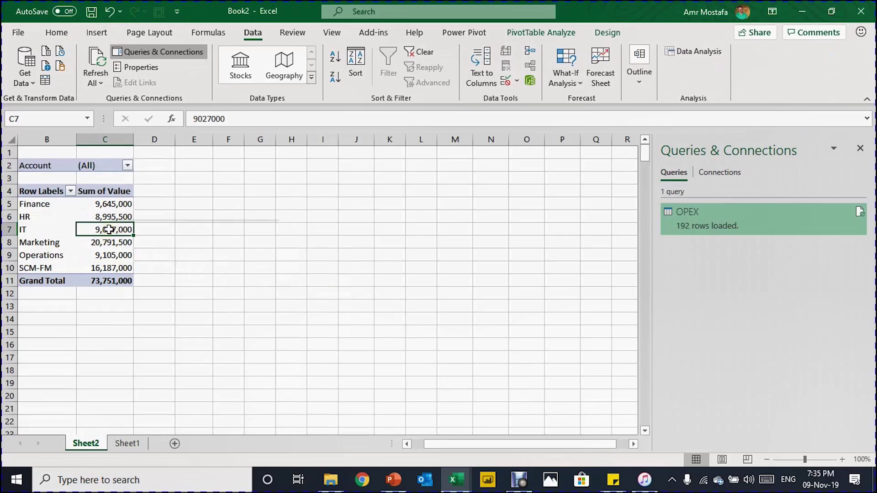
{"action": "right_click", "coordinate": [110, 231]}
{"action": "left_click", "coordinate": [146, 296]}
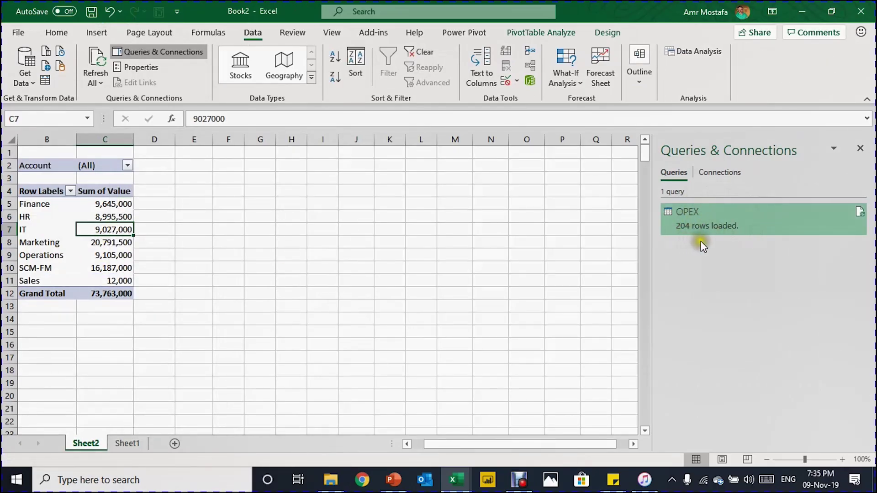
Check the OPEX query's load status and the Sales row in the PivotTable on Sheet2
{"action": "mouse_move", "coordinate": [688, 233]}
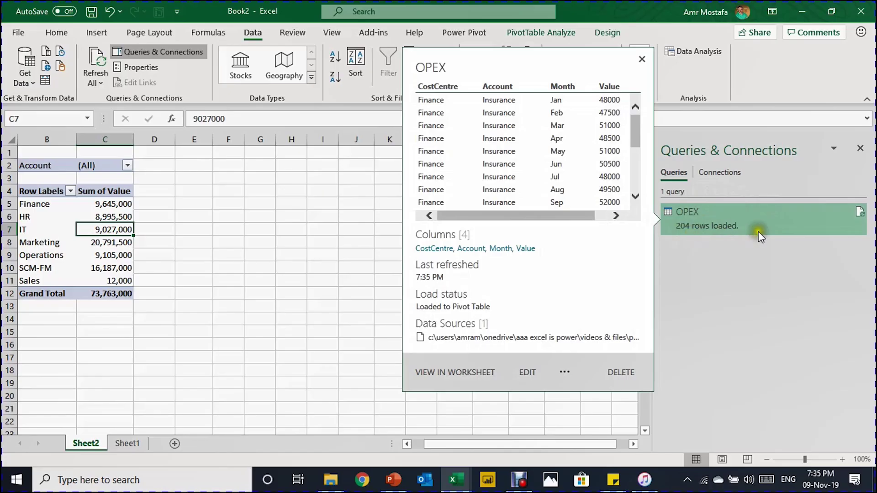
{"action": "left_click", "coordinate": [51, 282]}
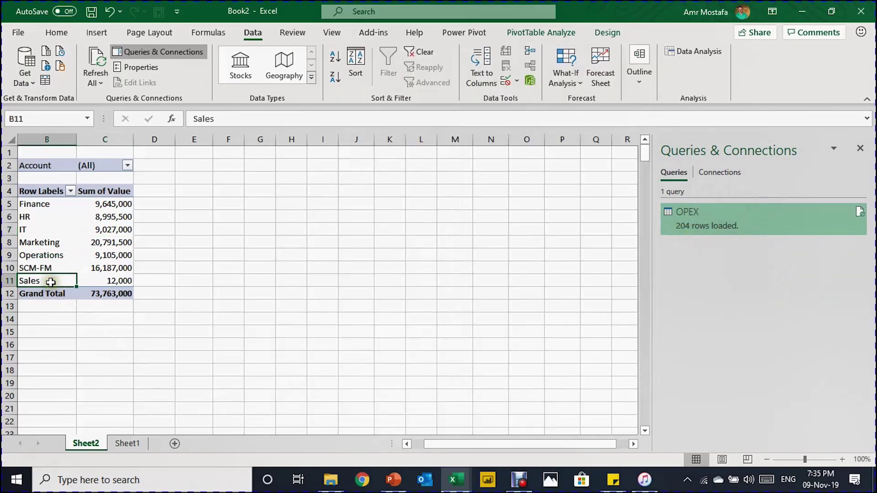
{"action": "left_click", "coordinate": [97, 280]}
{"action": "left_click", "coordinate": [46, 283]}
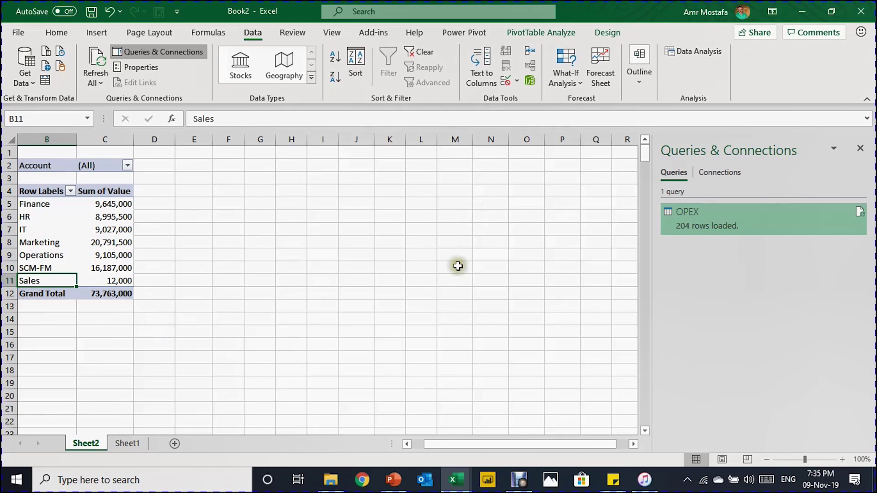
Review the OPEX query's applied steps in the Power Query Editor, close the editor and return to the PivotTable
{"action": "double_click", "coordinate": [757, 221]}
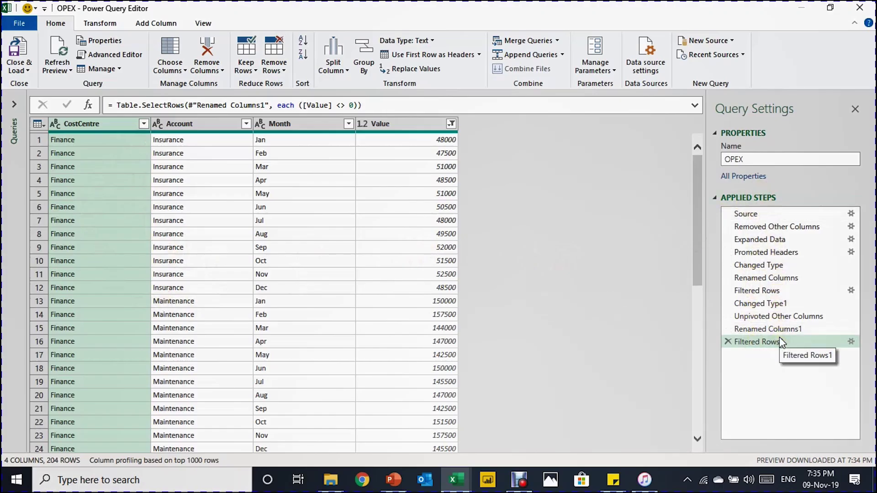
{"action": "left_click", "coordinate": [856, 7]}
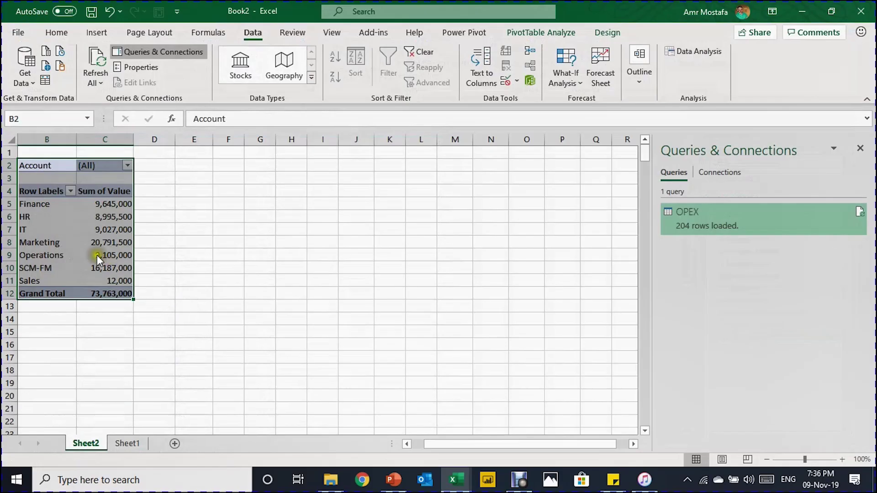
{"action": "left_click", "coordinate": [92, 246]}
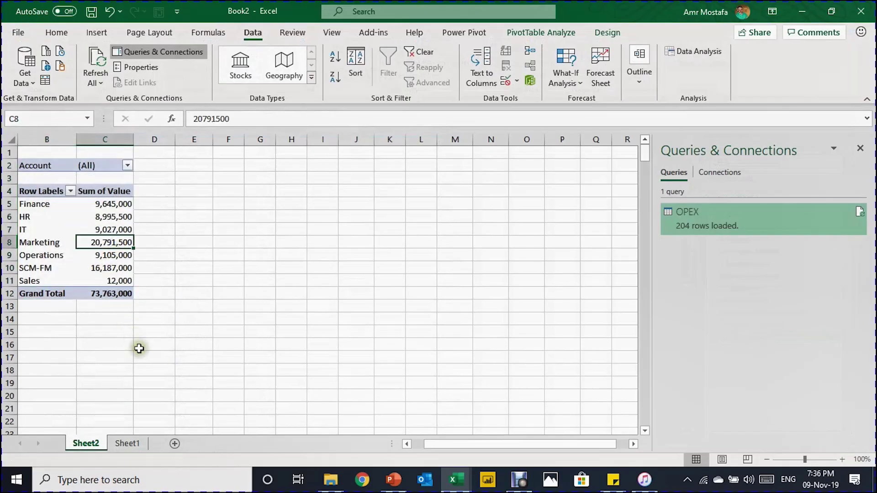